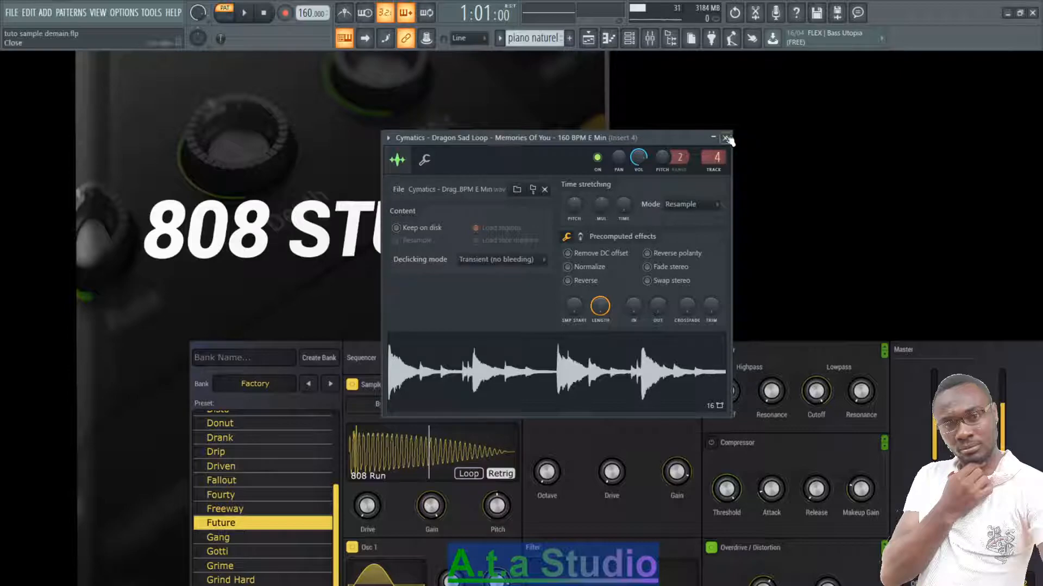
# - Close the Cymatics sample's settings and display all channels in the channel rack
pyautogui.click(725, 137)
pyautogui.click(629, 38)
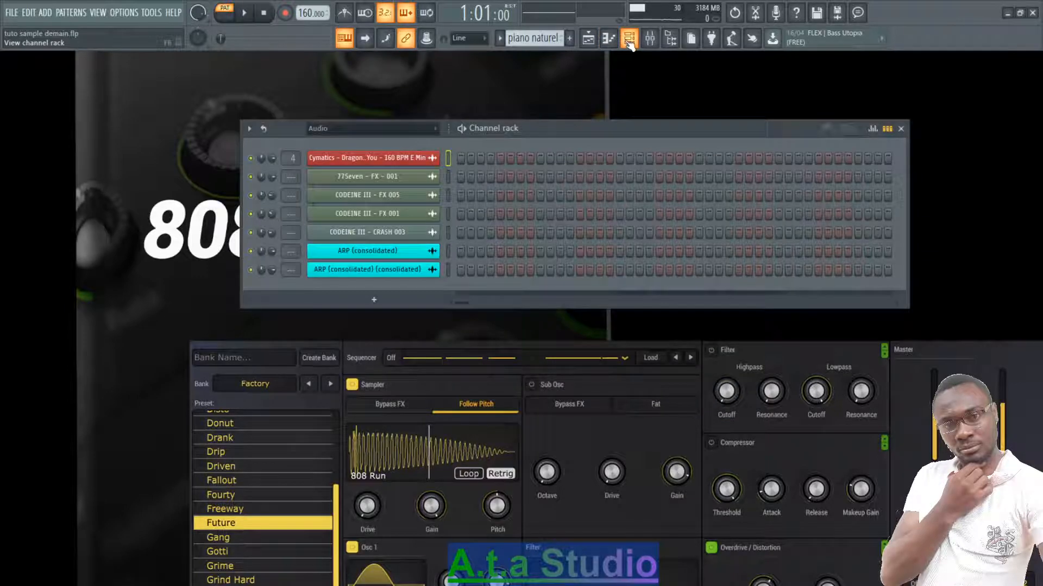
pyautogui.click(412, 128)
pyautogui.click(381, 144)
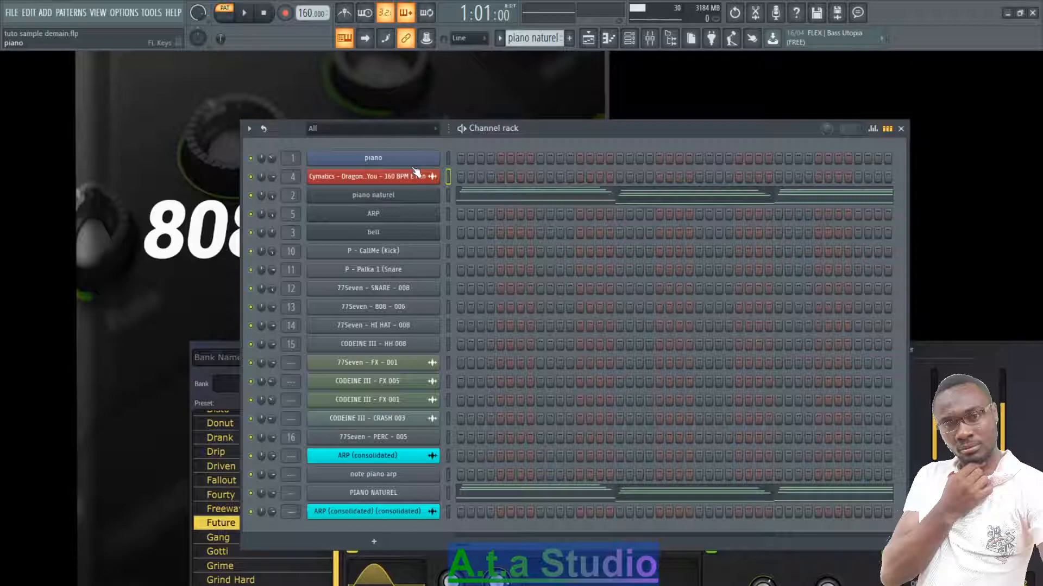
# - Select the PIANO pattern, open the piano channel's notes in the piano roll and play them back
pyautogui.click(533, 38)
pyautogui.click(521, 91)
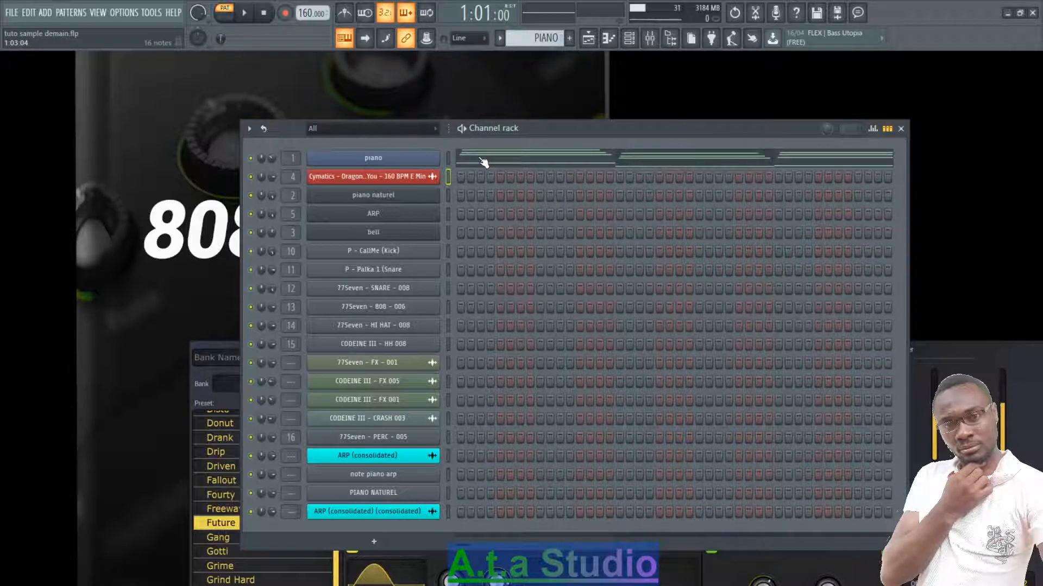
pyautogui.click(483, 162)
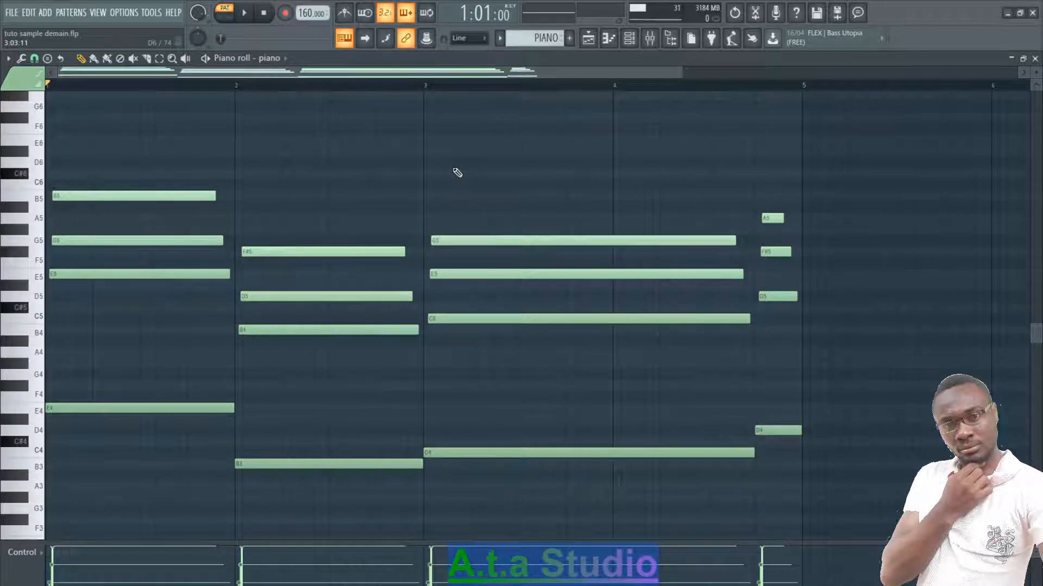
pyautogui.press('space')
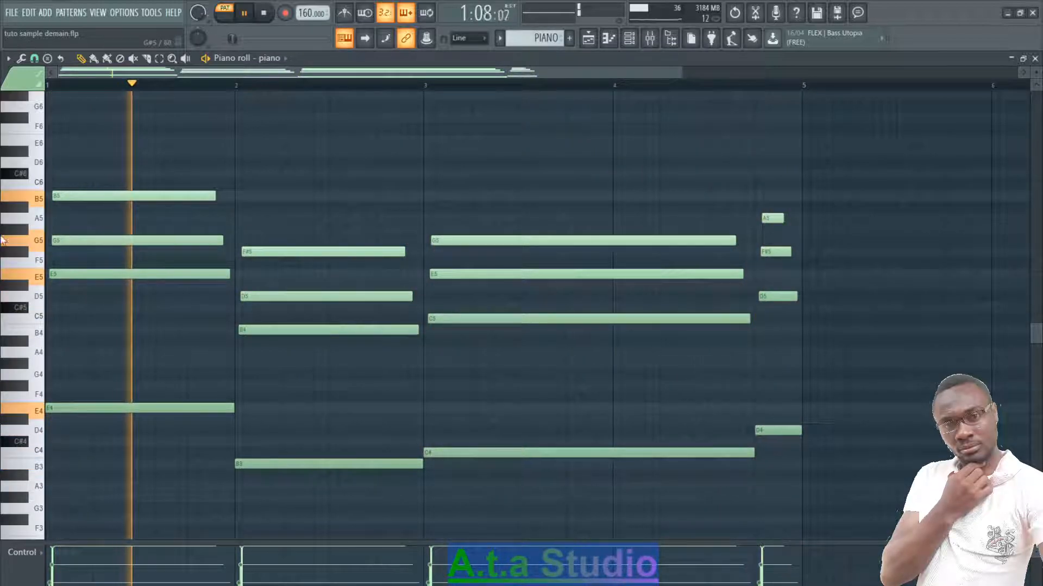
pyautogui.press('space')
# - Audition the E5 key, replay the PIANO pattern, and close its piano roll
pyautogui.click(39, 279)
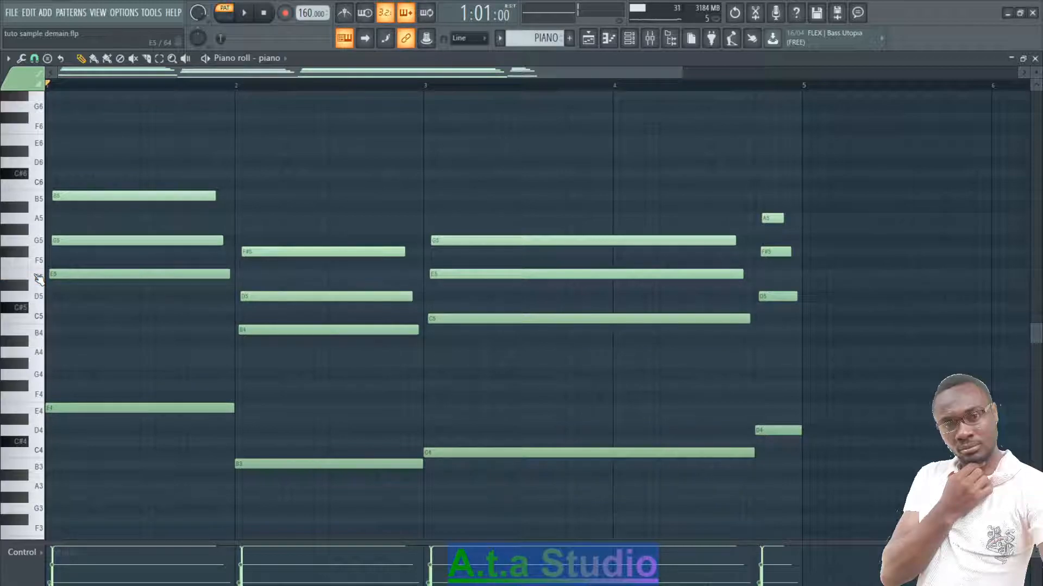
pyautogui.click(43, 279)
pyautogui.click(44, 280)
pyautogui.press('space')
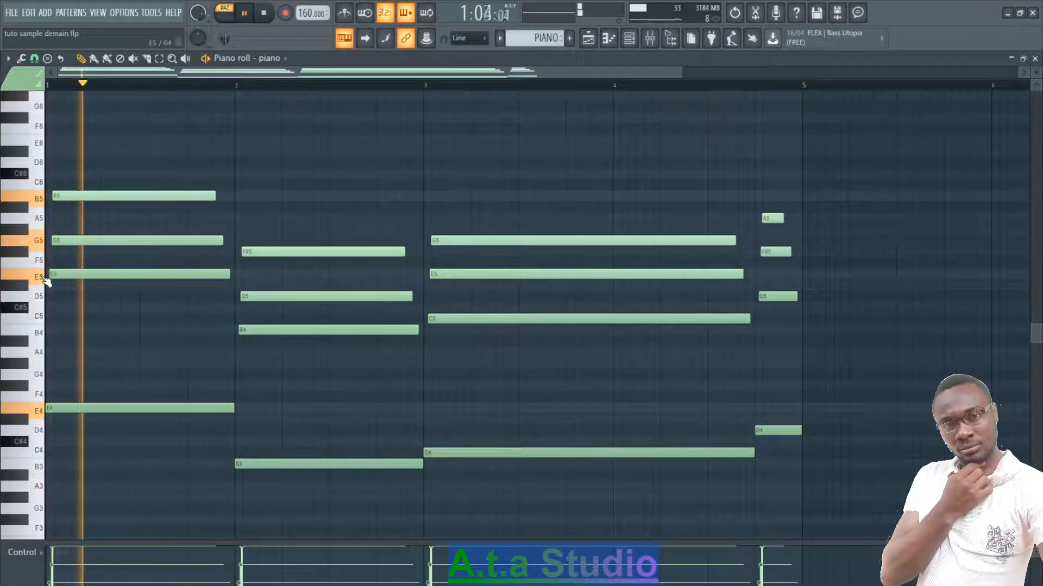
pyautogui.click(1035, 59)
pyautogui.press('space')
# - Switch to the ARP pattern, play the ARP channel's notes in the piano roll, and close it
pyautogui.click(499, 38)
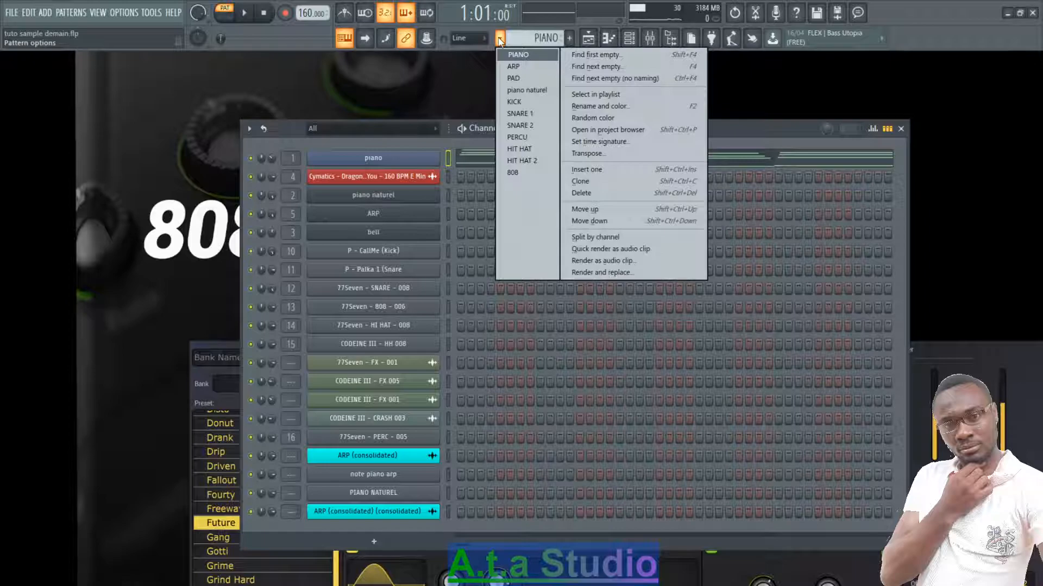
pyautogui.click(538, 65)
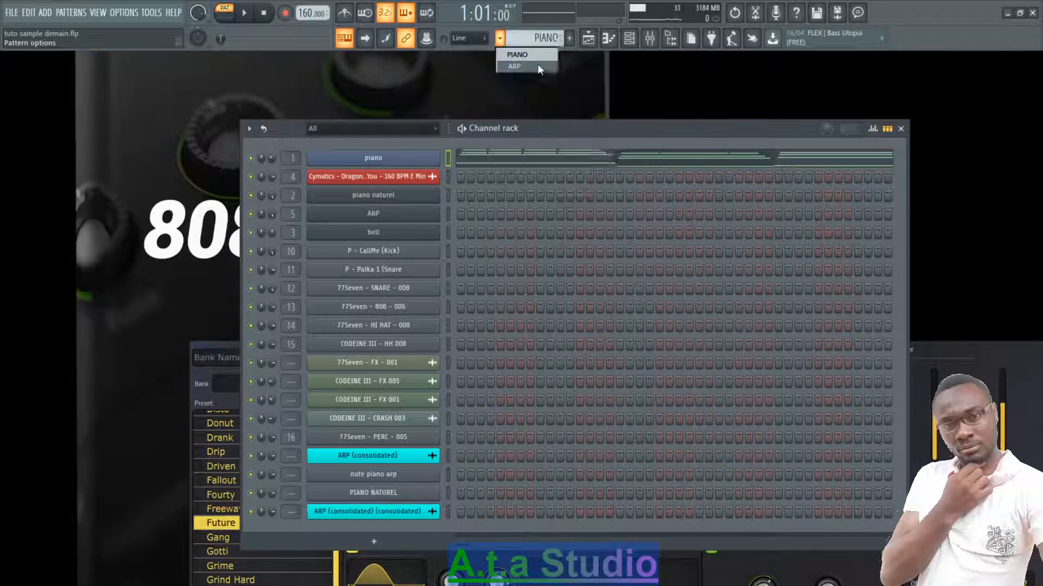
pyautogui.click(466, 222)
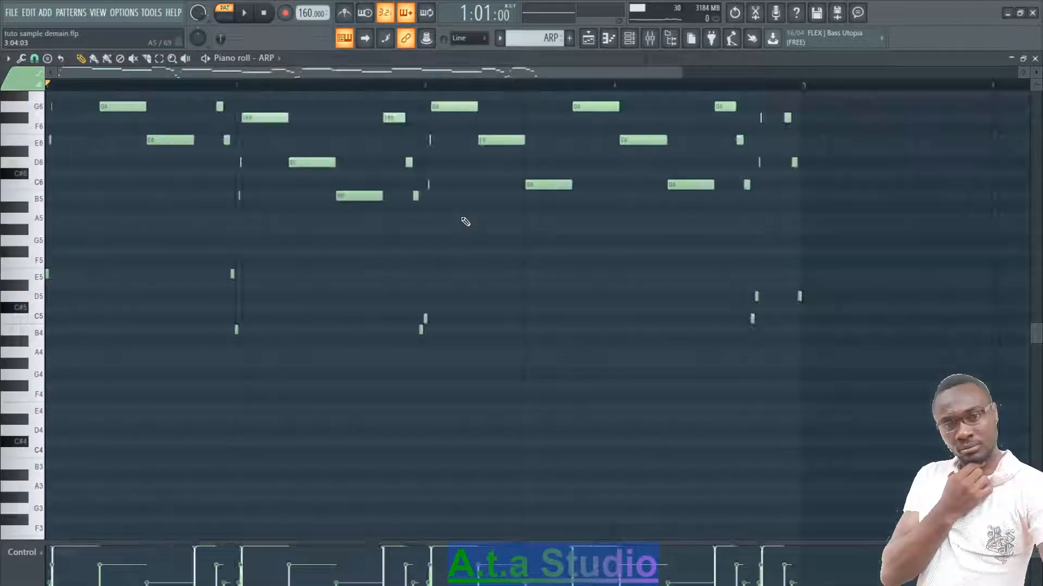
pyautogui.scroll(3, 466, 222)
pyautogui.press('space')
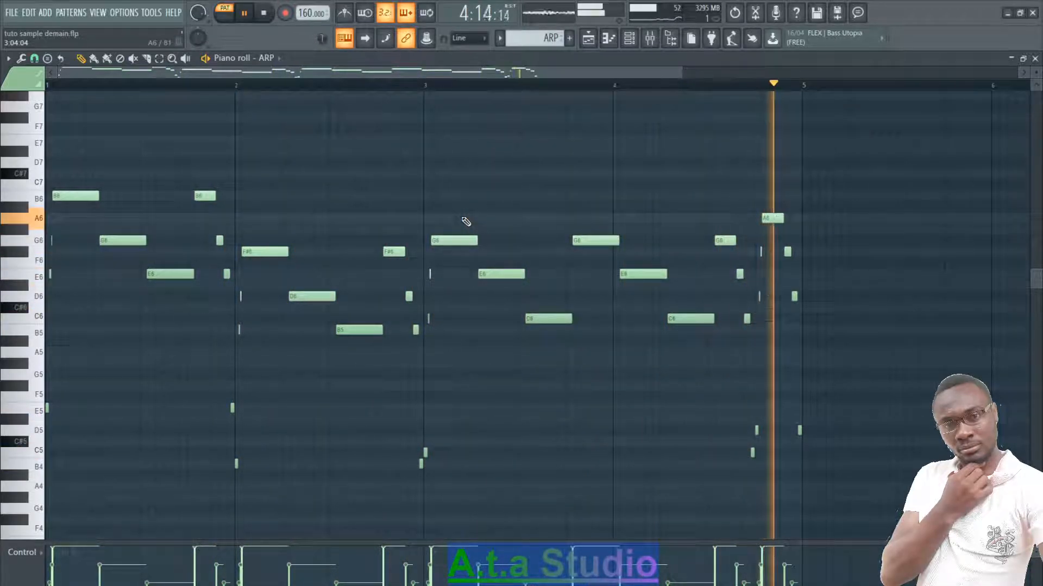
pyautogui.press('space')
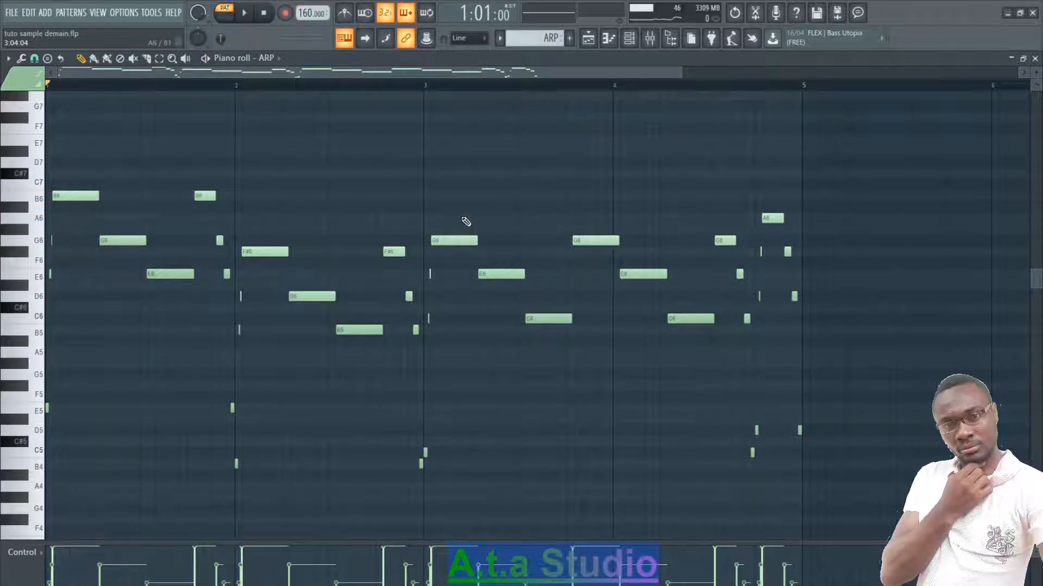
pyautogui.click(1034, 58)
# - Switch to the PAD pattern, play the bell channel's notes in the piano roll, and close it
pyautogui.click(500, 38)
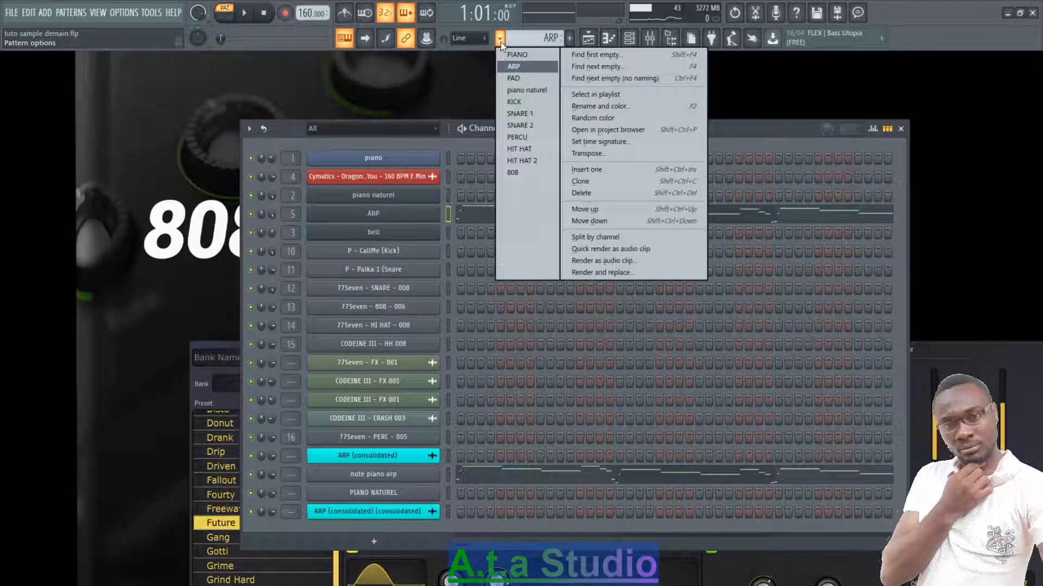
pyautogui.click(511, 78)
pyautogui.click(516, 235)
pyautogui.press('space')
pyautogui.scroll(-3, 516, 235)
pyautogui.press('space')
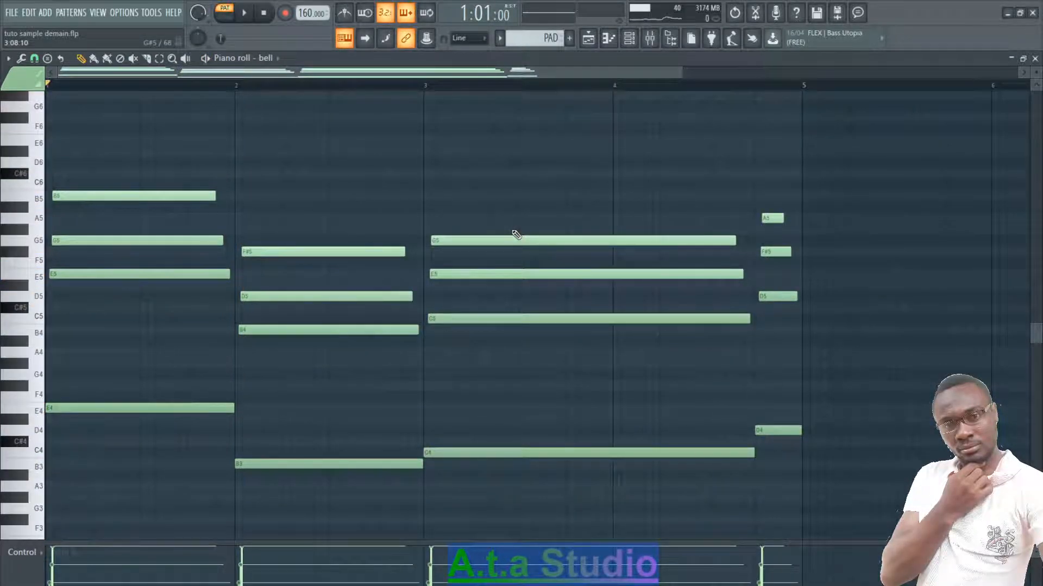
pyautogui.press('space')
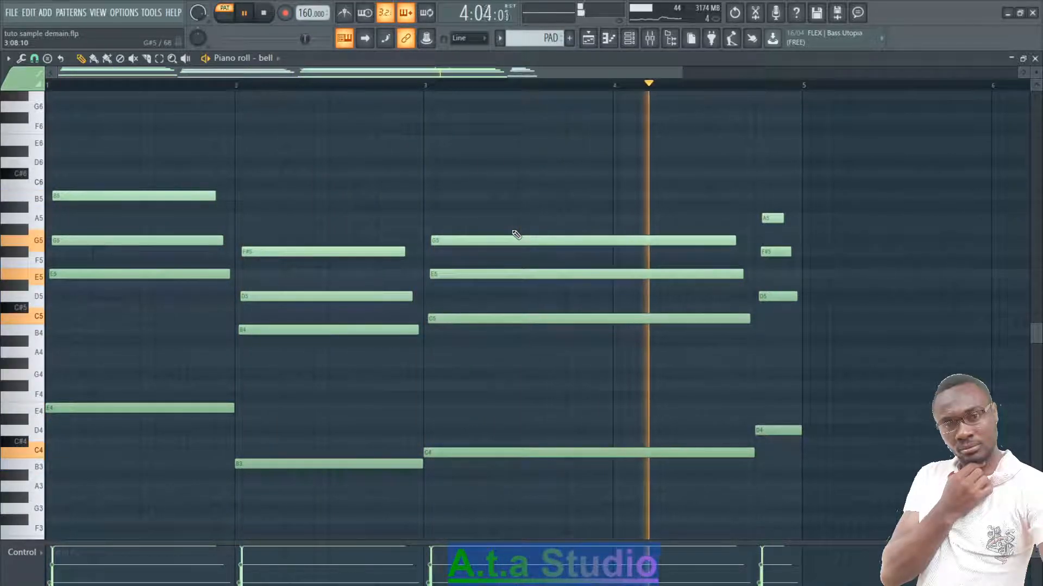
pyautogui.press('space')
pyautogui.click(1035, 58)
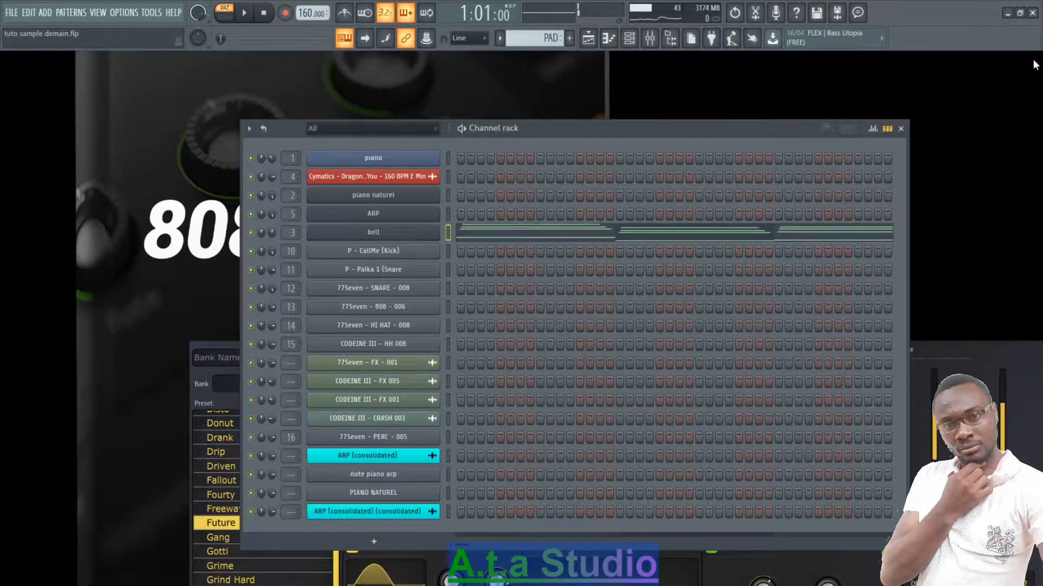
# - Switch to the piano naturel pattern, play its channel's notes in the piano roll, and close it
pyautogui.click(495, 38)
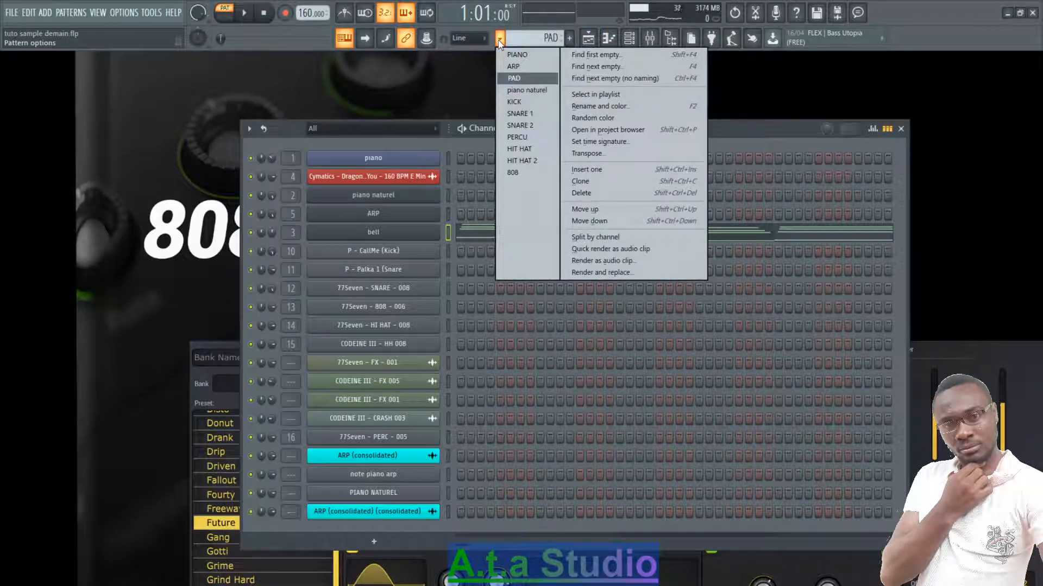
pyautogui.click(526, 90)
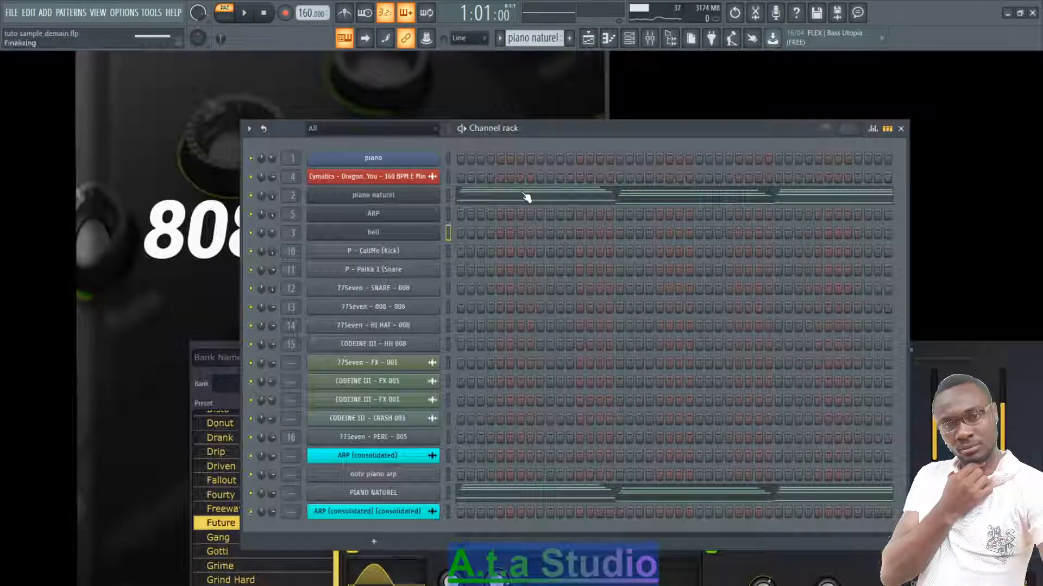
pyautogui.click(525, 197)
pyautogui.press('space')
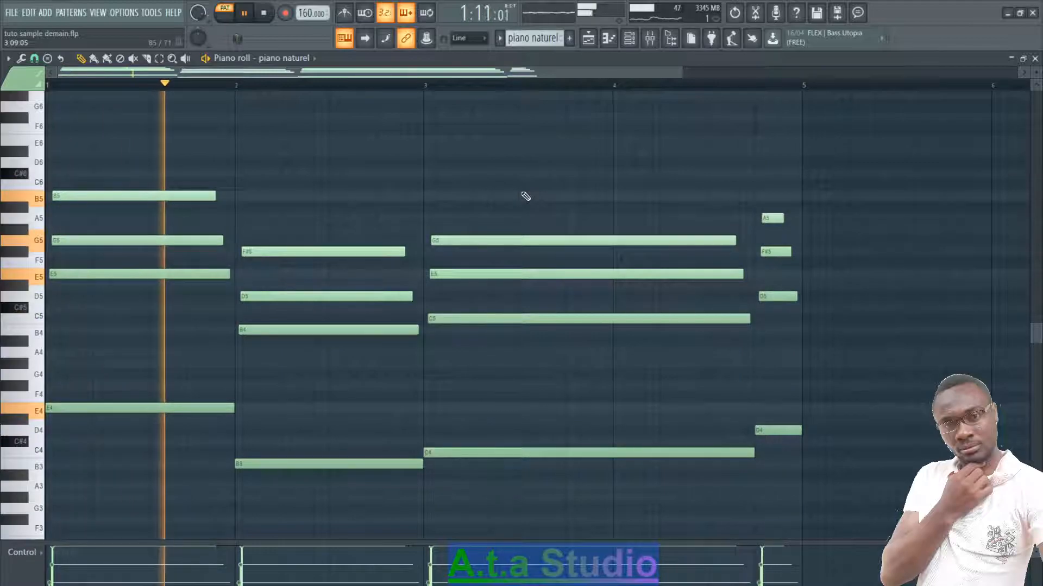
pyautogui.click(1035, 59)
pyautogui.press('space')
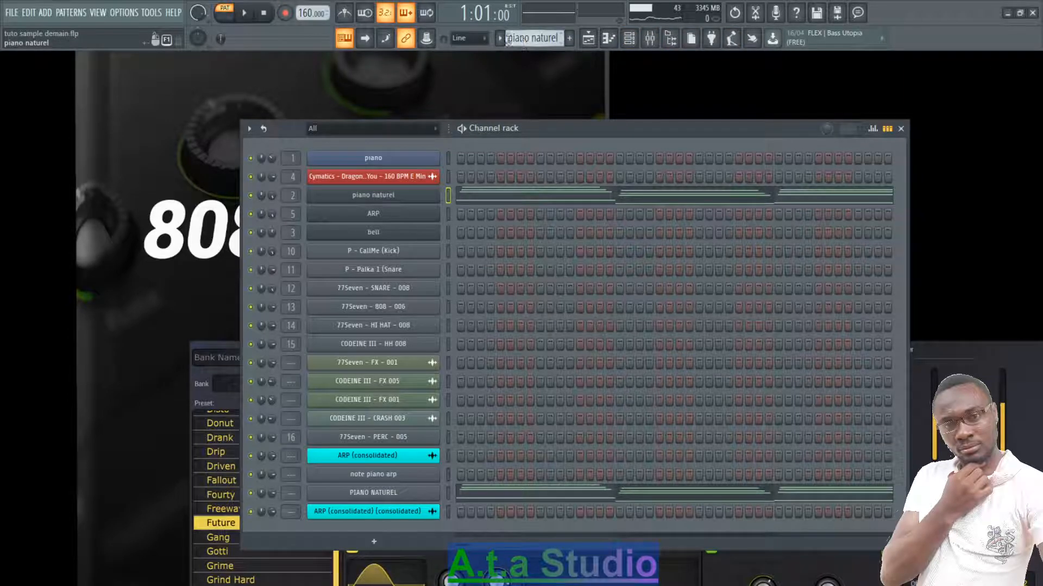
# - Open the bell channel's Nexus instrument, audition a note of its sound, and return to the channel rack
pyautogui.click(500, 38)
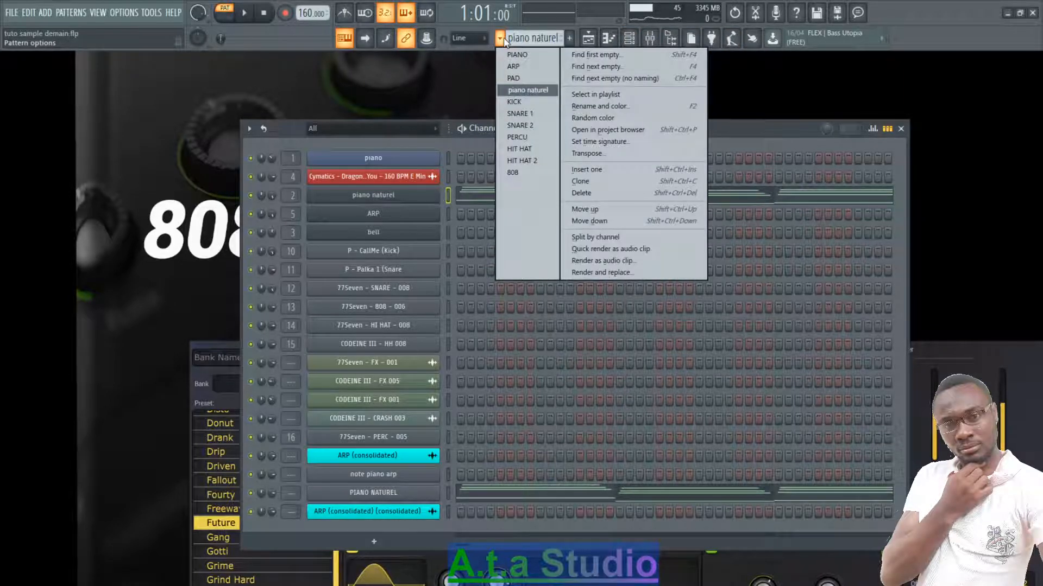
pyautogui.click(409, 230)
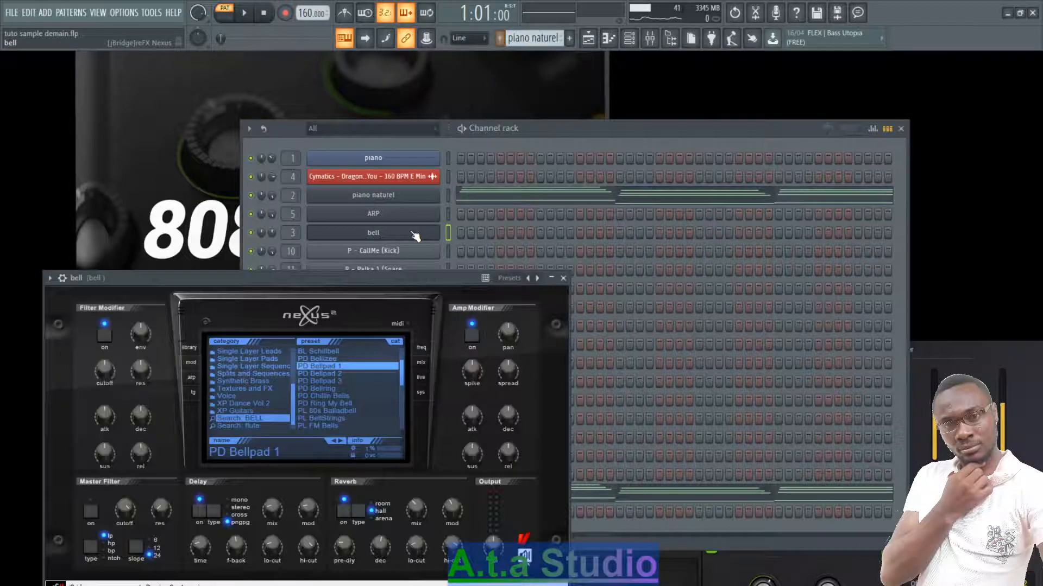
pyautogui.press('h')
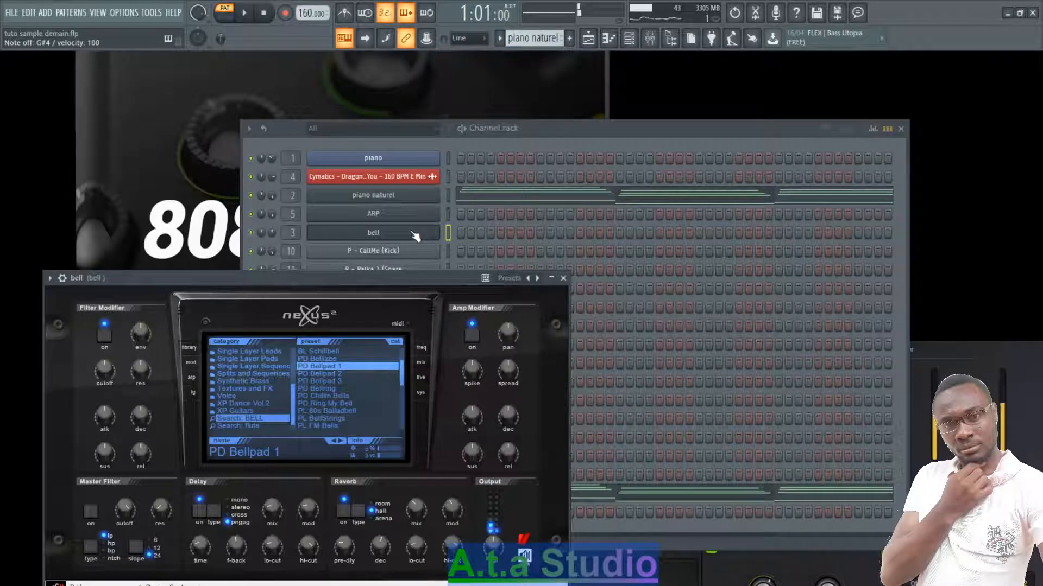
pyautogui.click(543, 132)
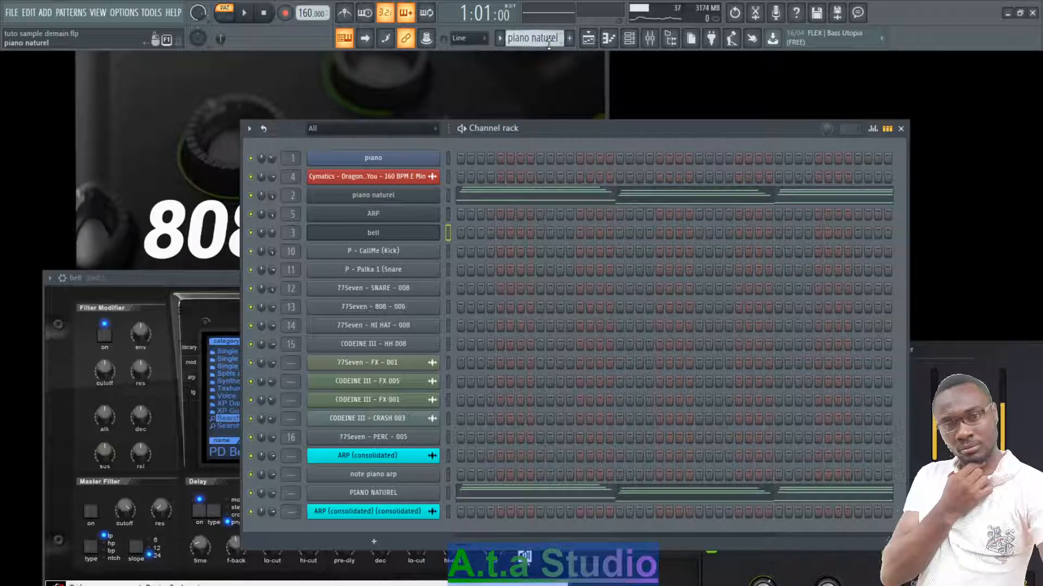
# - Switch to the KICK pattern and play the P - CallMe (Kick) channel's notes in the piano roll
pyautogui.click(499, 38)
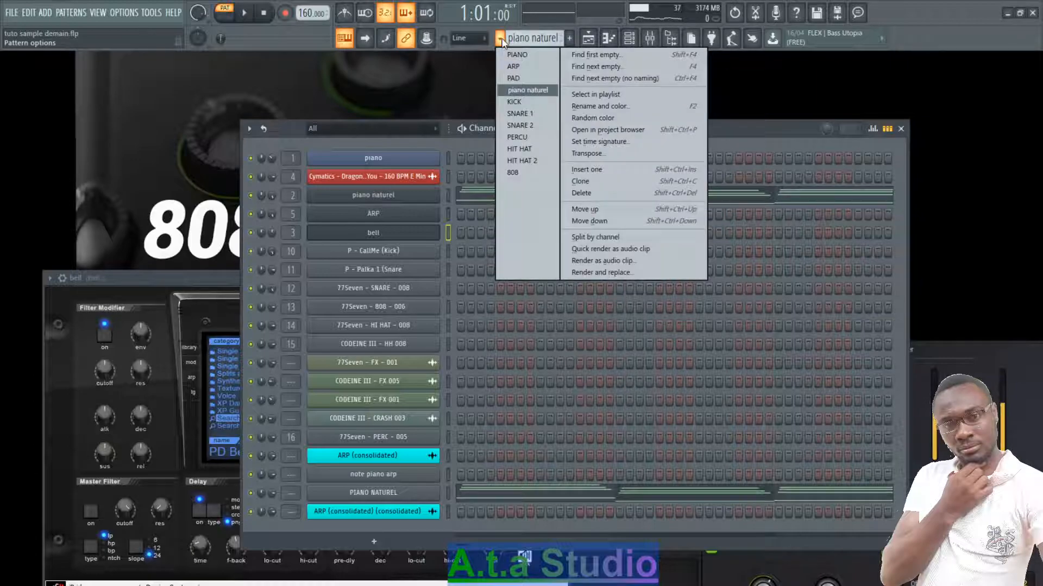
pyautogui.click(521, 102)
pyautogui.click(543, 255)
pyautogui.press('space')
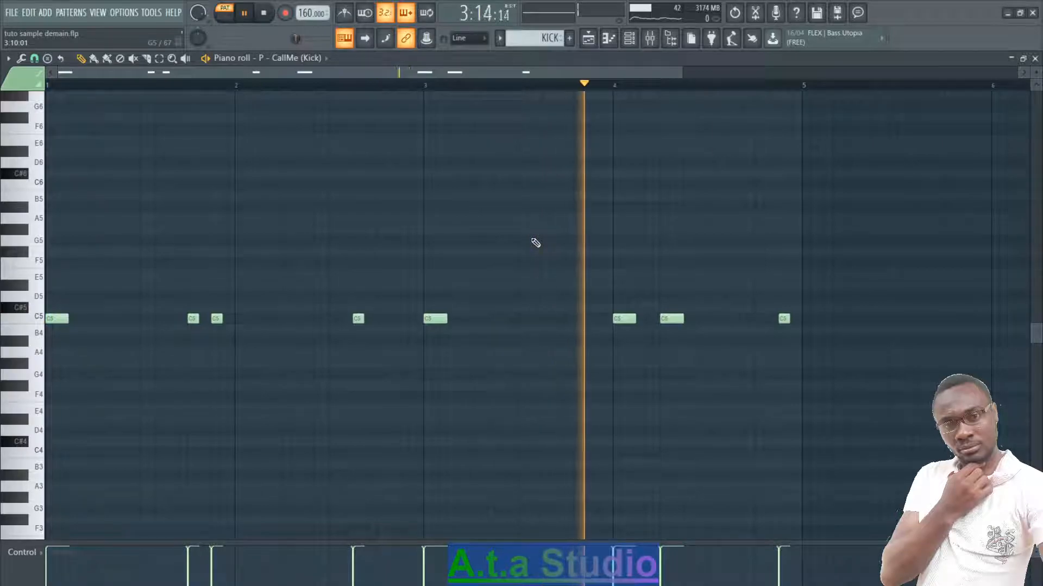
pyautogui.press('space')
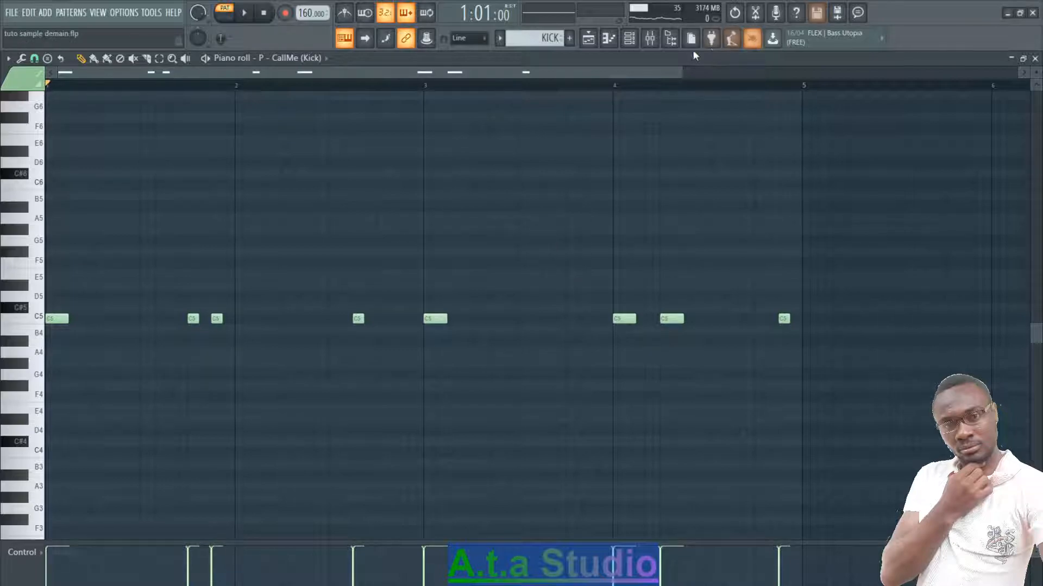
# - Check the mixer, replay the KICK pattern, and close its piano roll
pyautogui.click(650, 38)
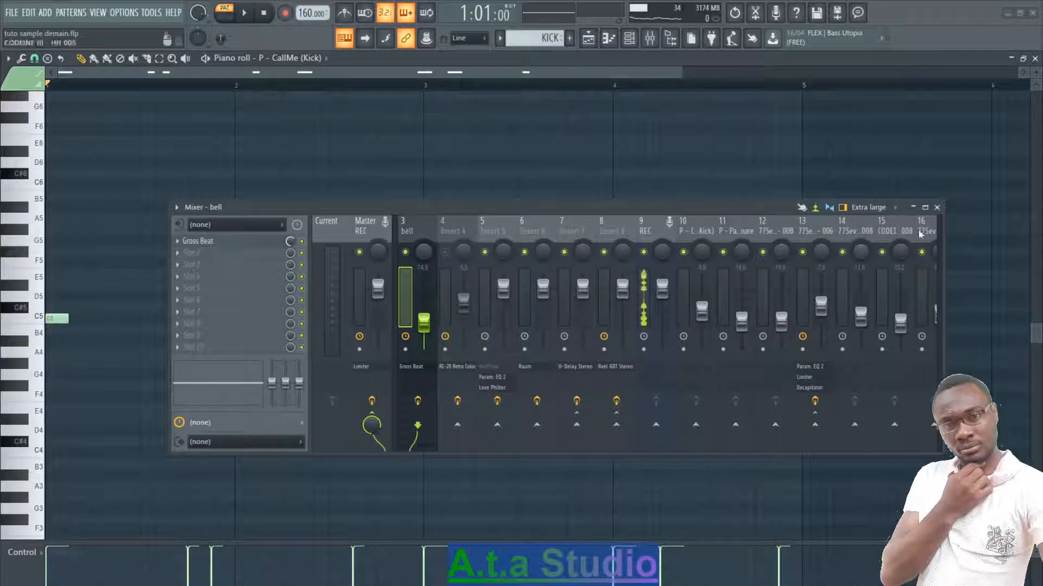
pyautogui.click(936, 207)
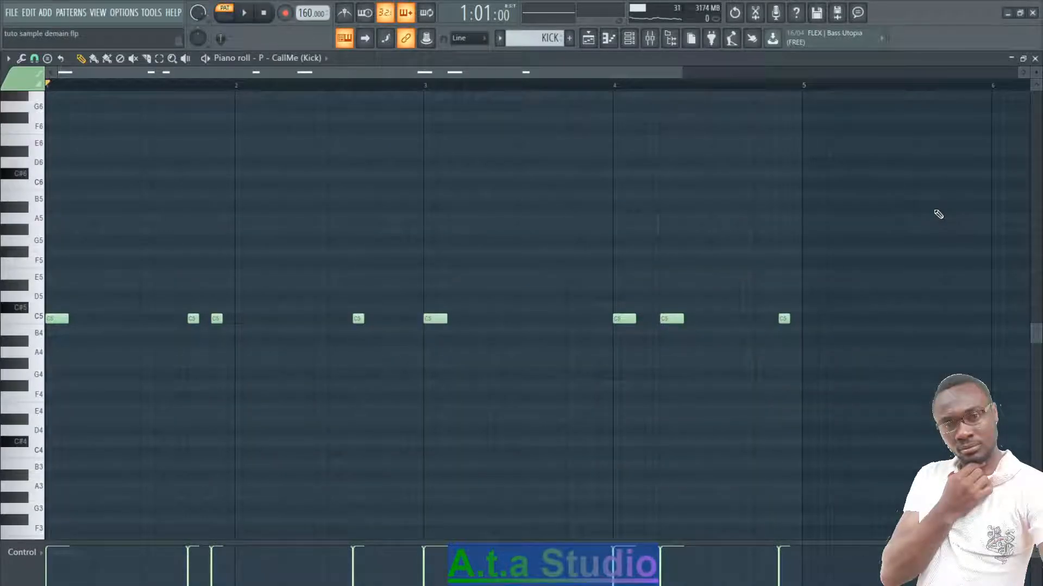
pyautogui.press('space')
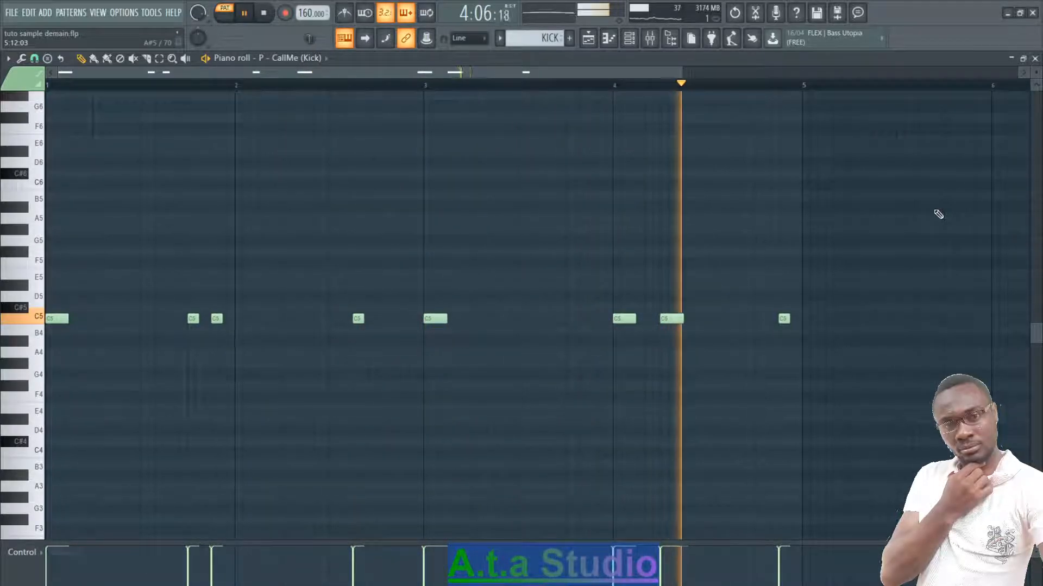
pyautogui.press('space')
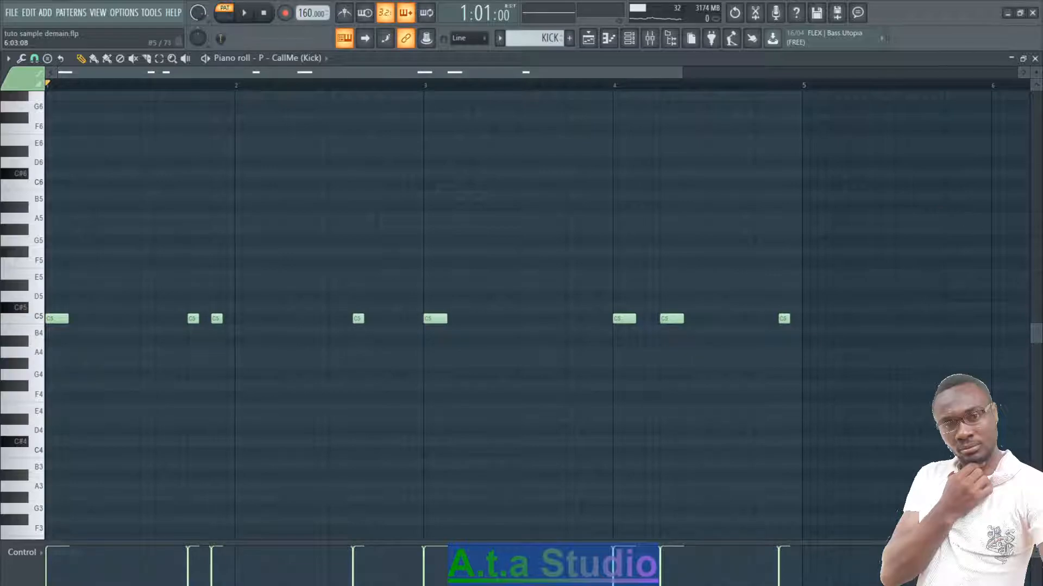
pyautogui.click(1034, 58)
# - Switch to the SNARE 1 pattern and play back its 77Seven - SNARE - 008 steps
pyautogui.click(508, 42)
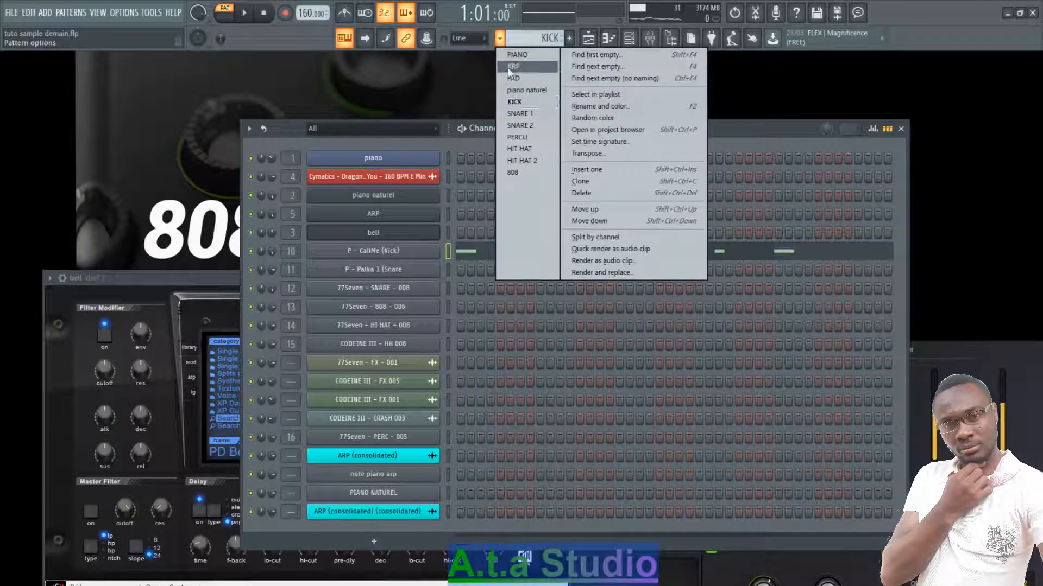
pyautogui.click(521, 112)
pyautogui.press('space')
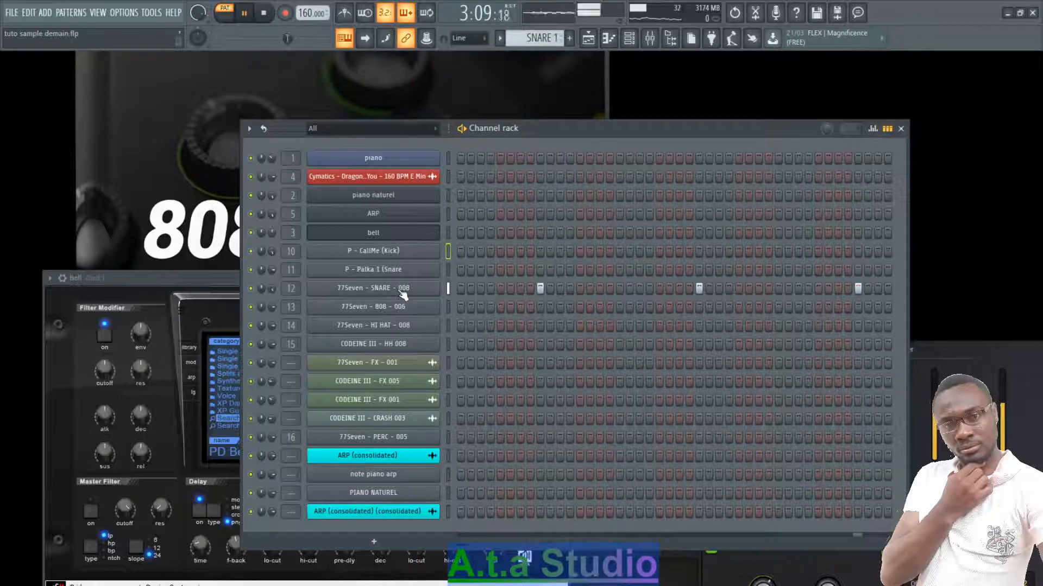
pyautogui.press('space')
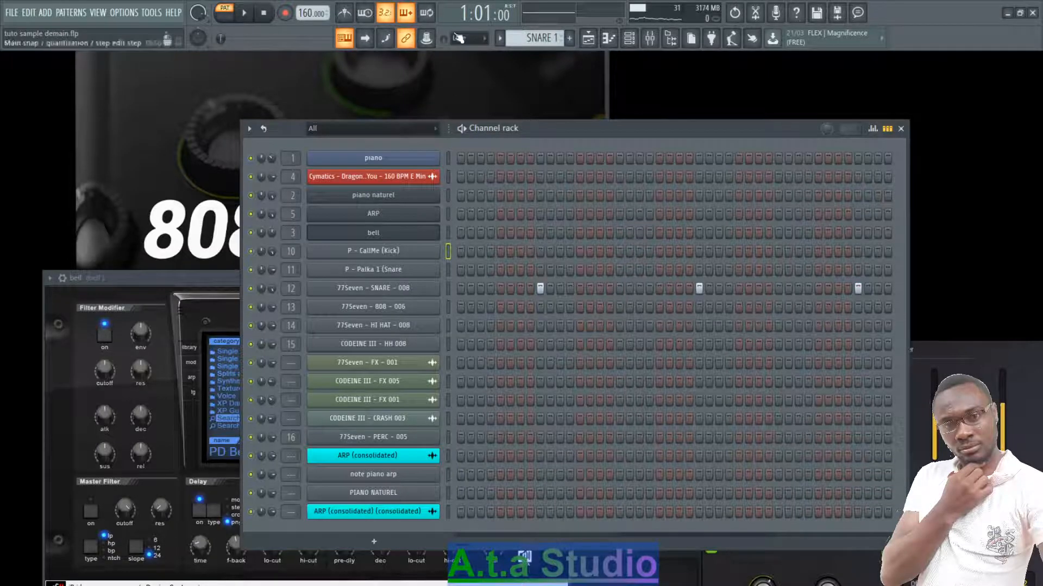
# - Switch to the SNARE 2 pattern and play back its P - Palka 1 (Snare) notes
pyautogui.click(499, 37)
pyautogui.click(523, 129)
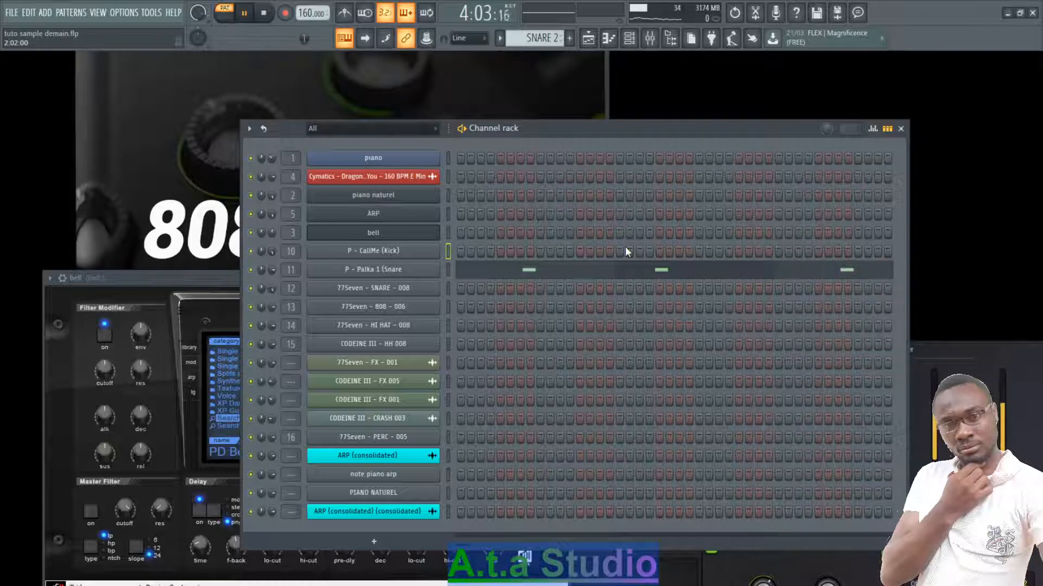
pyautogui.press('space')
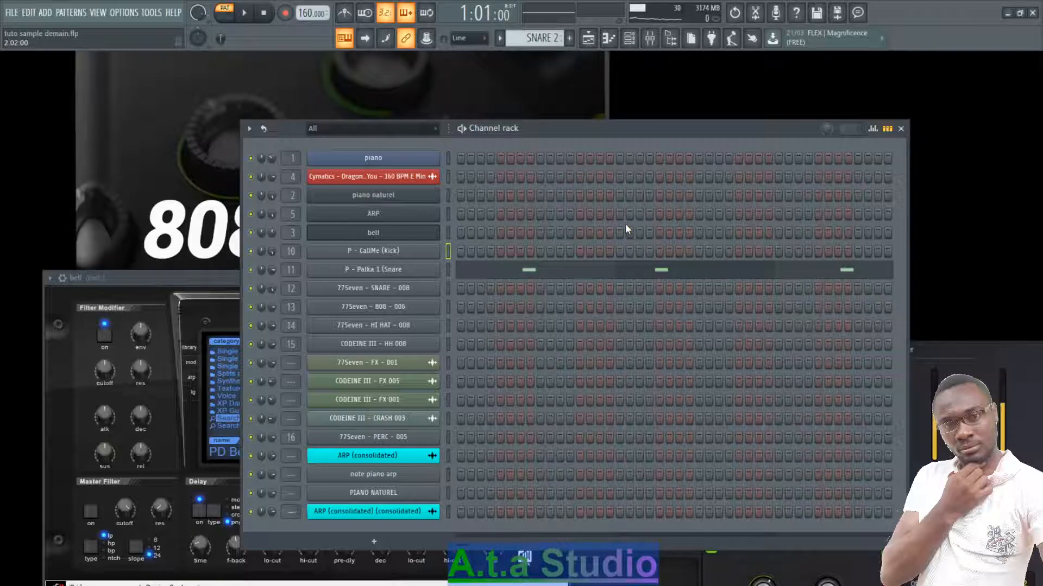
# - Switch to the PERCU pattern and play the 77Seven - PERC - 005 notes in the piano roll
pyautogui.click(499, 38)
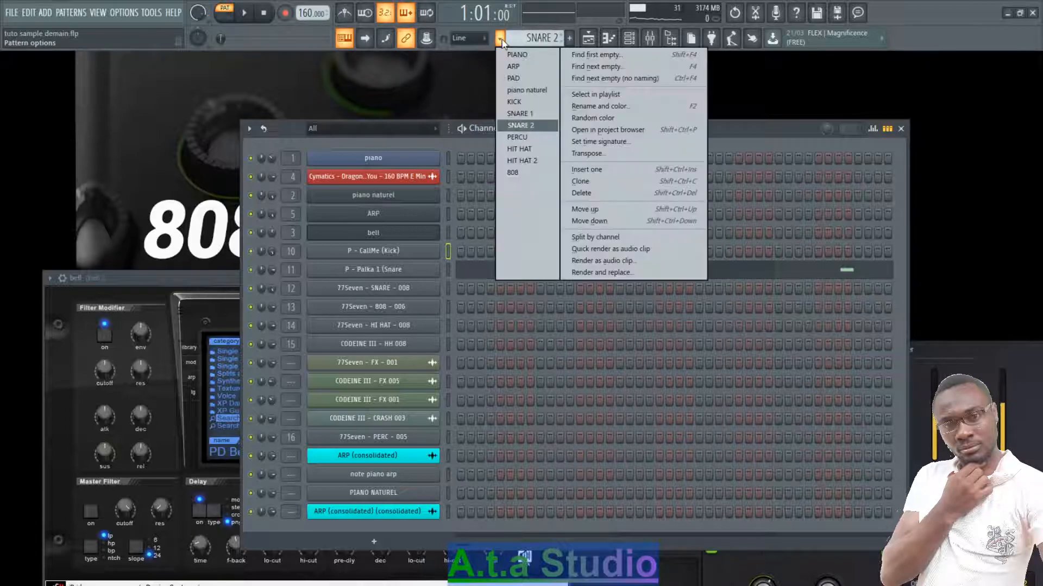
pyautogui.click(521, 137)
pyautogui.click(541, 440)
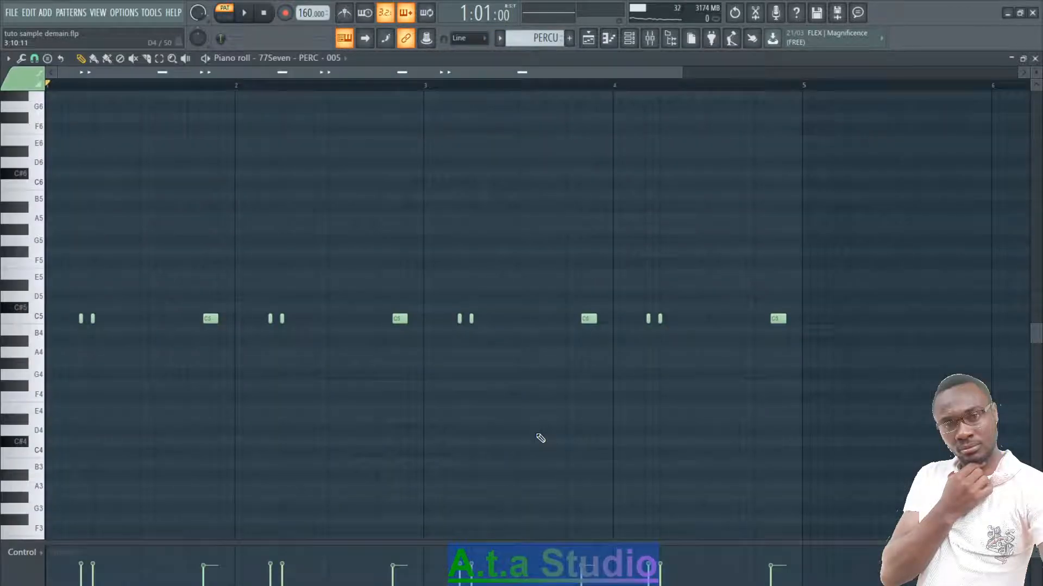
pyautogui.press('space')
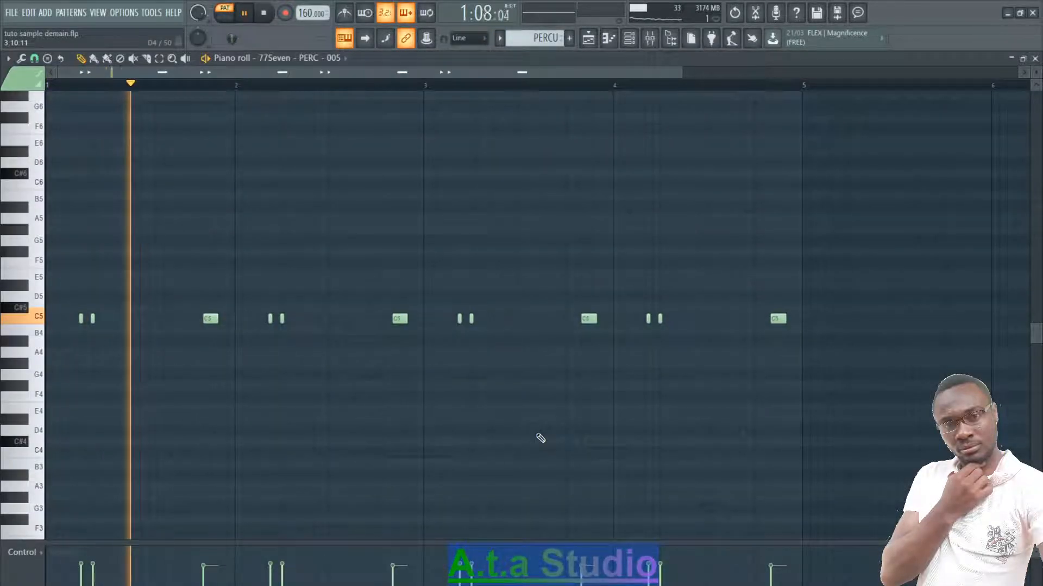
pyautogui.press('space')
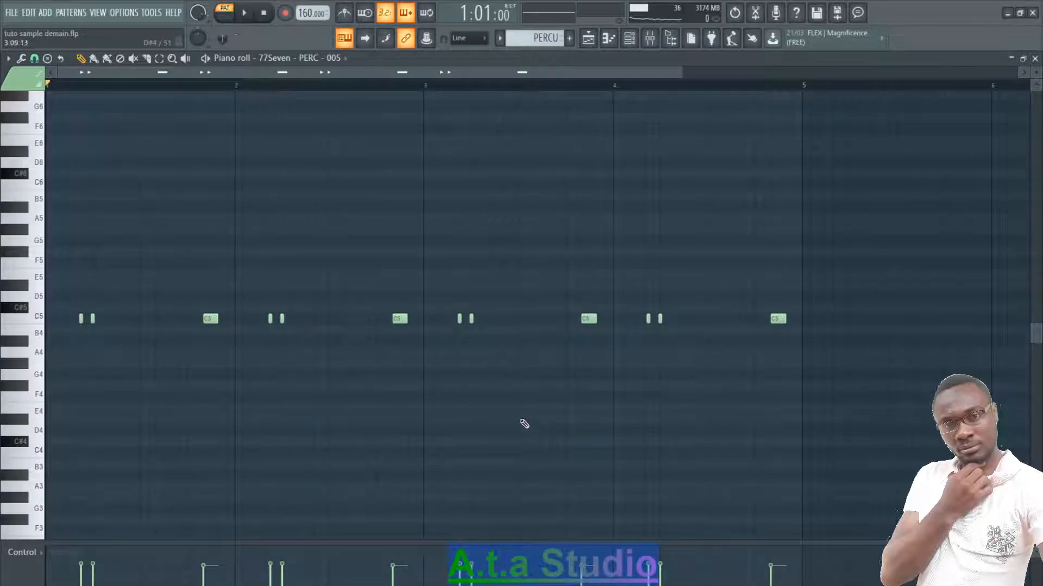
# - Vary the note velocities of the 77Seven - PERC - 005 hits and close the piano roll
pyautogui.click(34, 561)
pyautogui.click(31, 557)
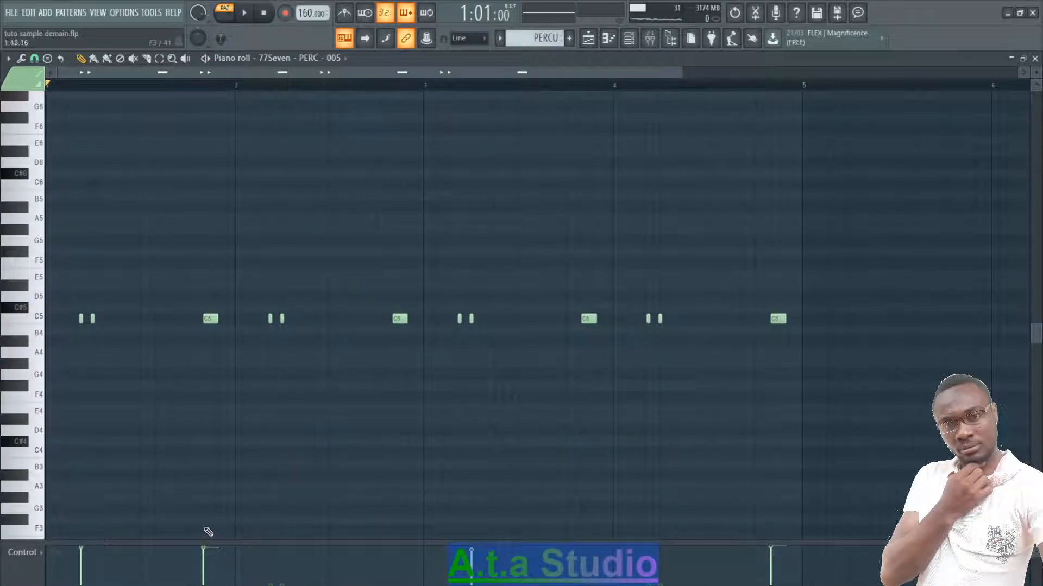
pyautogui.click(1034, 60)
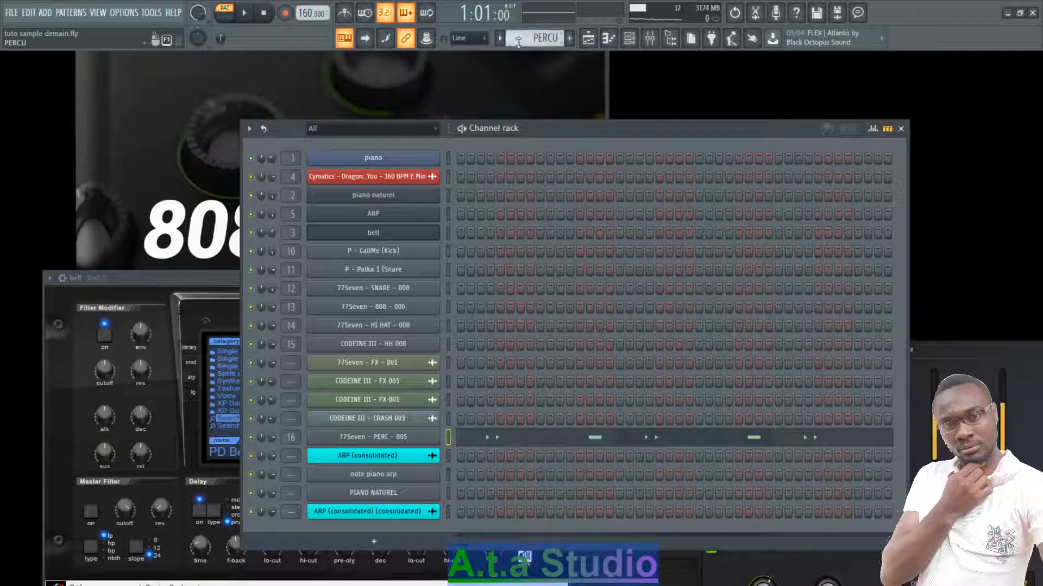
# - Switch to the HIT HAT pattern, play the 77Seven - HI HAT - 008 notes in the piano roll, and close it
pyautogui.click(500, 38)
pyautogui.click(524, 150)
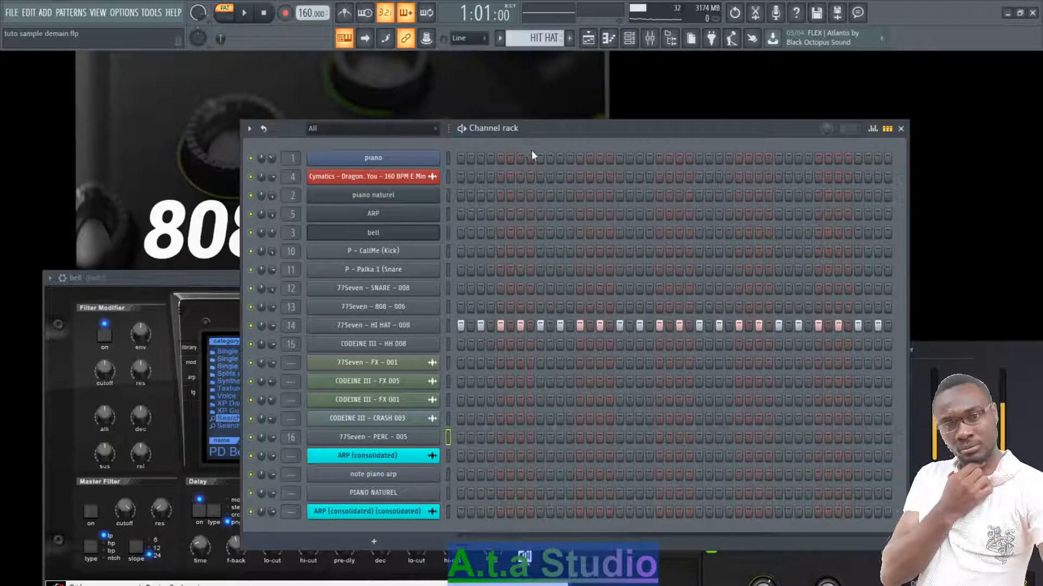
pyautogui.rightClick(437, 321)
pyautogui.click(459, 325)
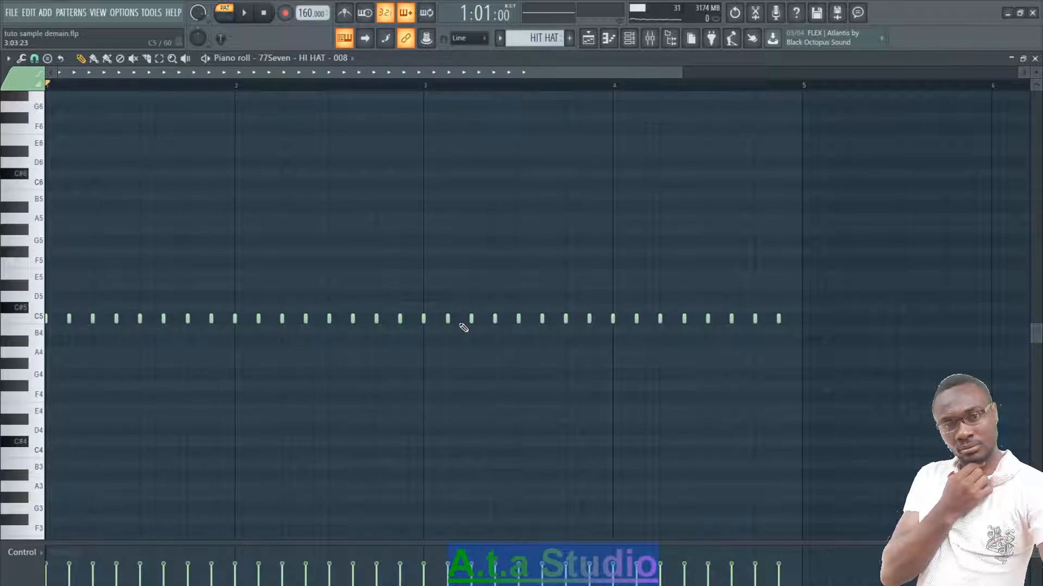
pyautogui.press('space')
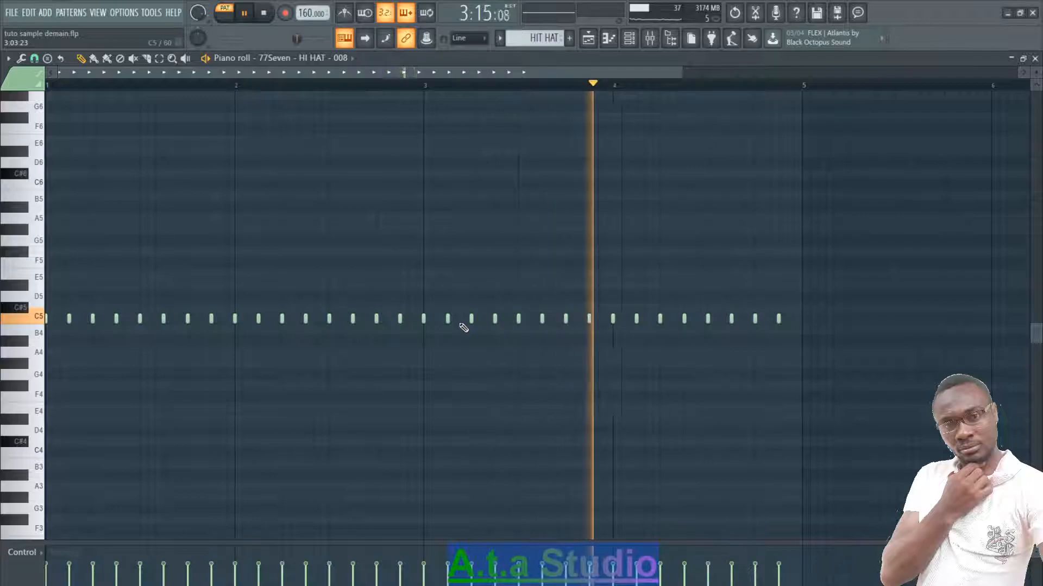
pyautogui.press('space')
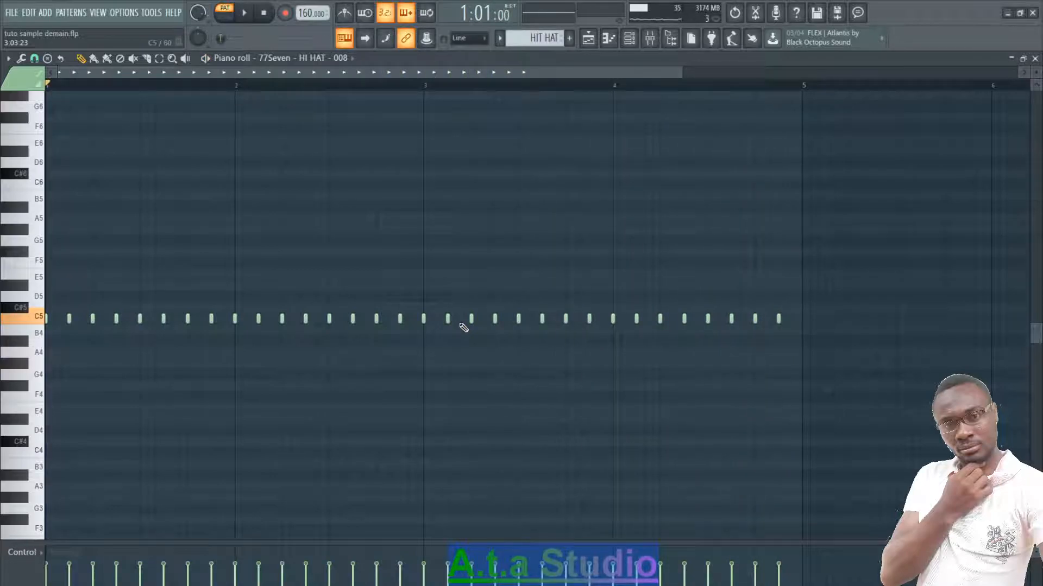
pyautogui.click(1034, 58)
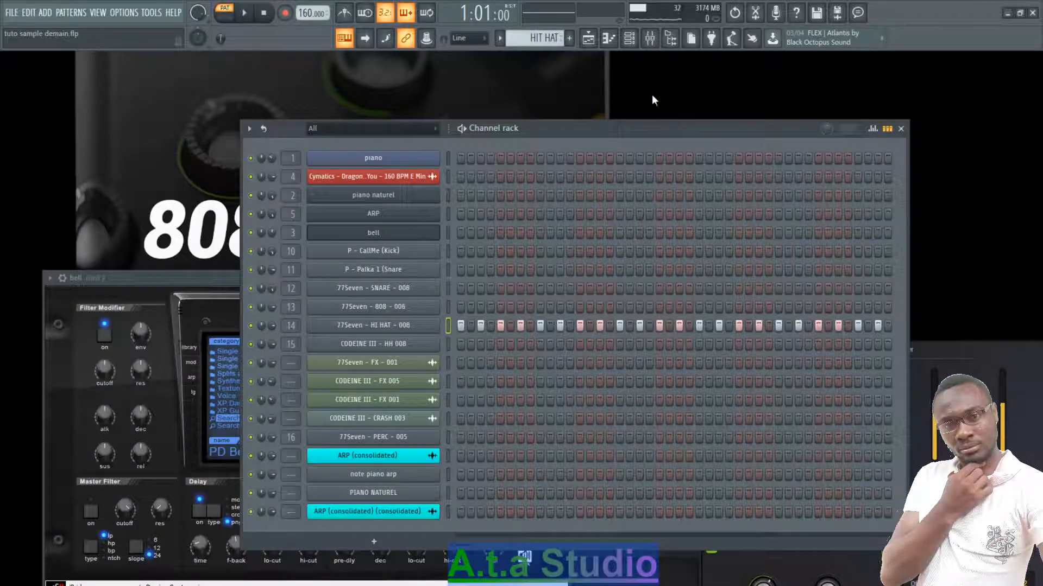
# - Switch to the HIT HAT 2 pattern, play the CODEINE III - HH 008 rolls in the piano roll, and close it
pyautogui.click(505, 39)
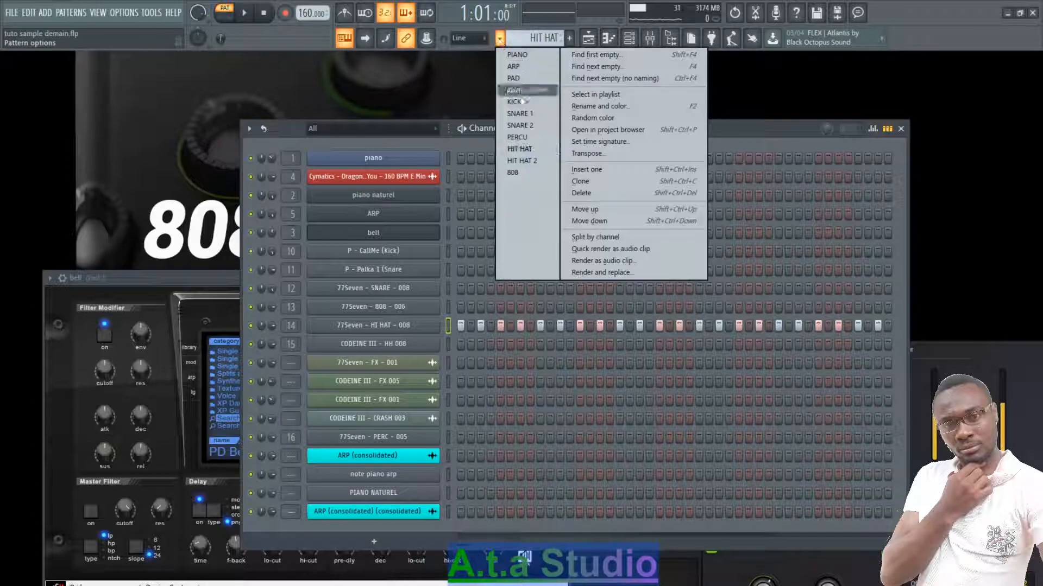
pyautogui.click(528, 170)
pyautogui.click(556, 354)
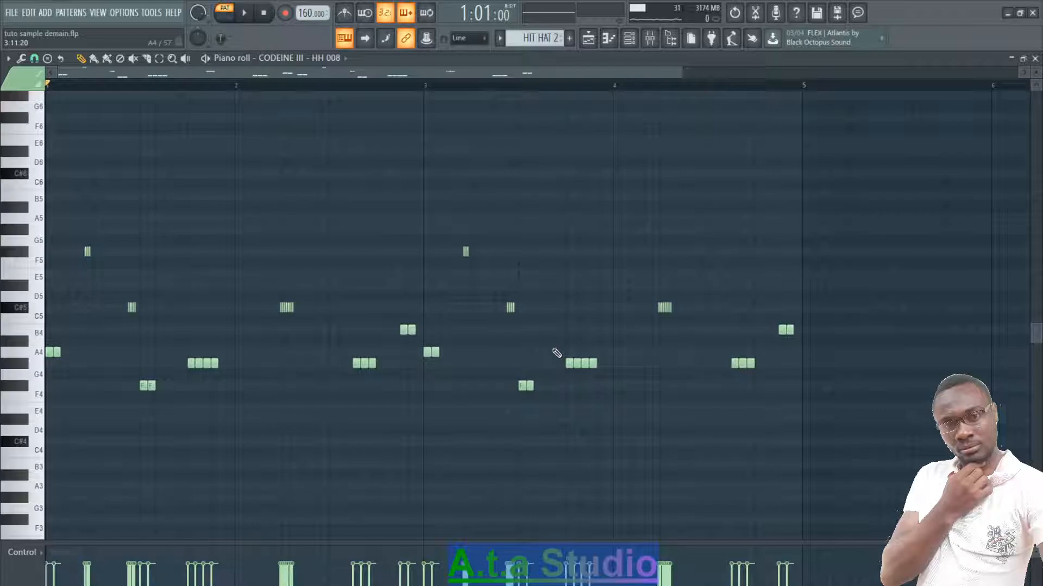
pyautogui.press('space')
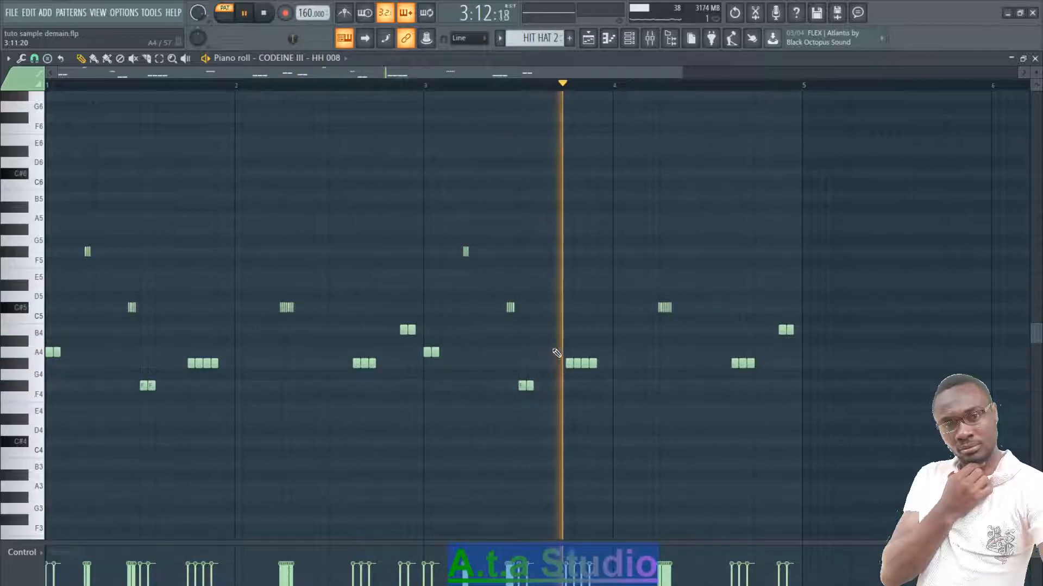
pyautogui.press('space')
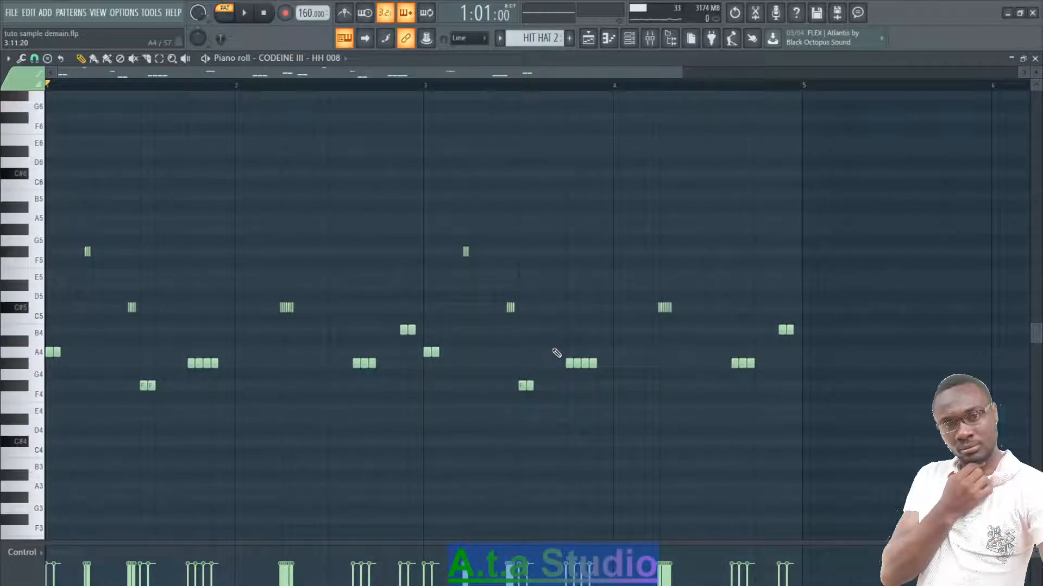
pyautogui.click(1034, 59)
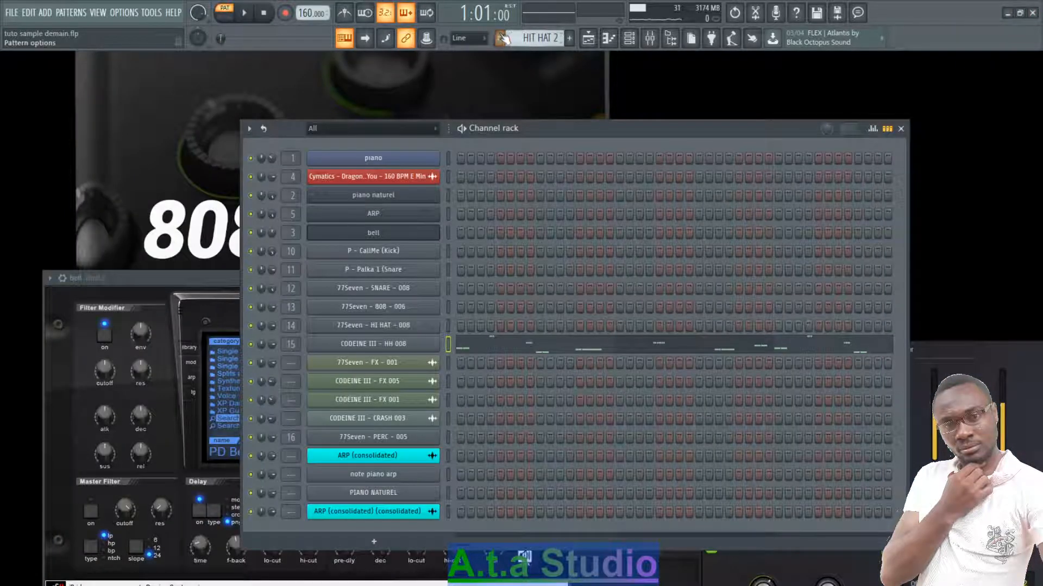
# - Switch to the 808 pattern, play the 77Seven - 808 - 006 bass notes in the piano roll, and close it
pyautogui.click(499, 38)
pyautogui.click(513, 173)
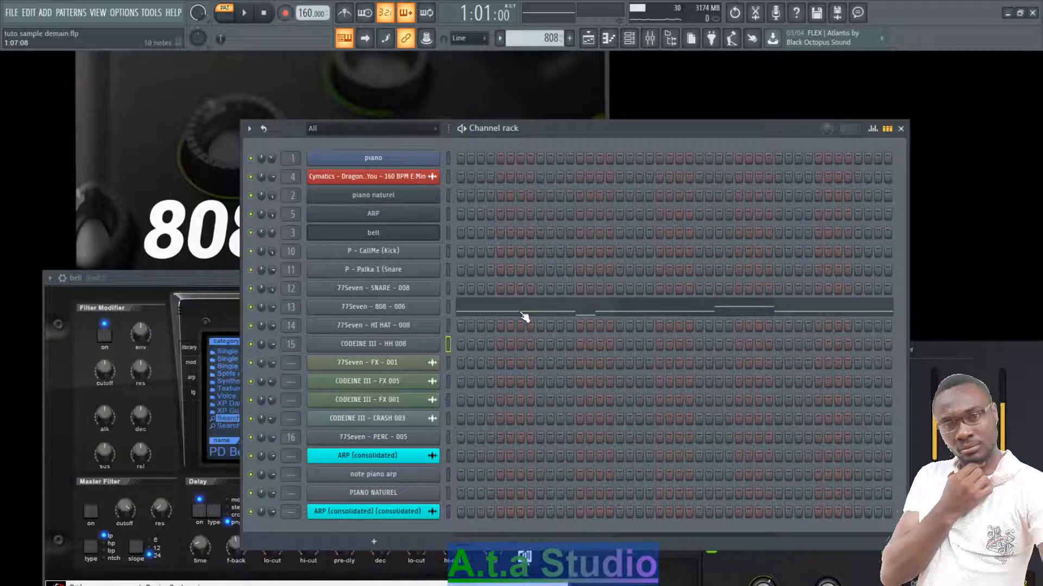
pyautogui.click(523, 316)
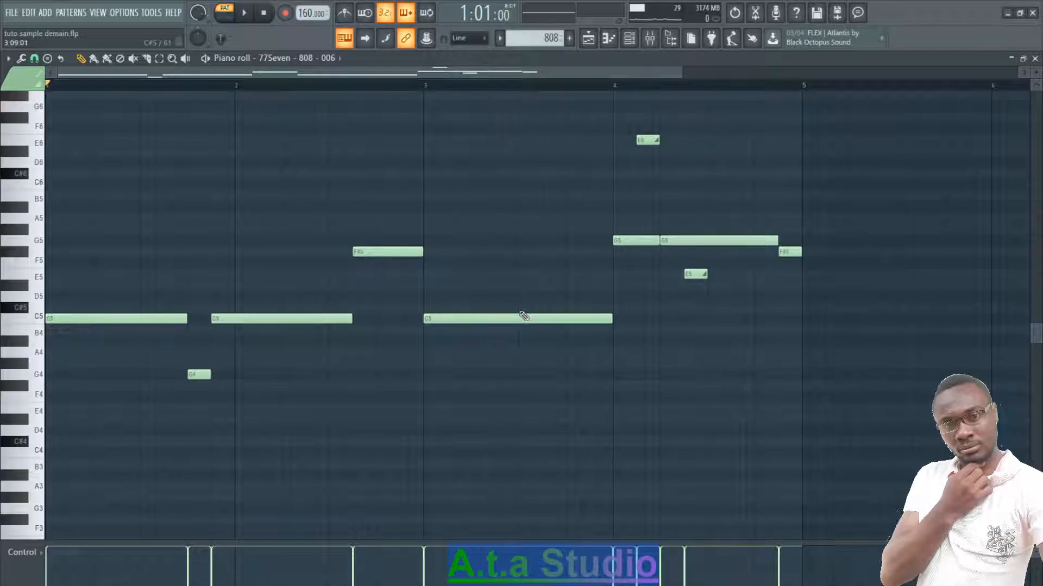
pyautogui.press('space')
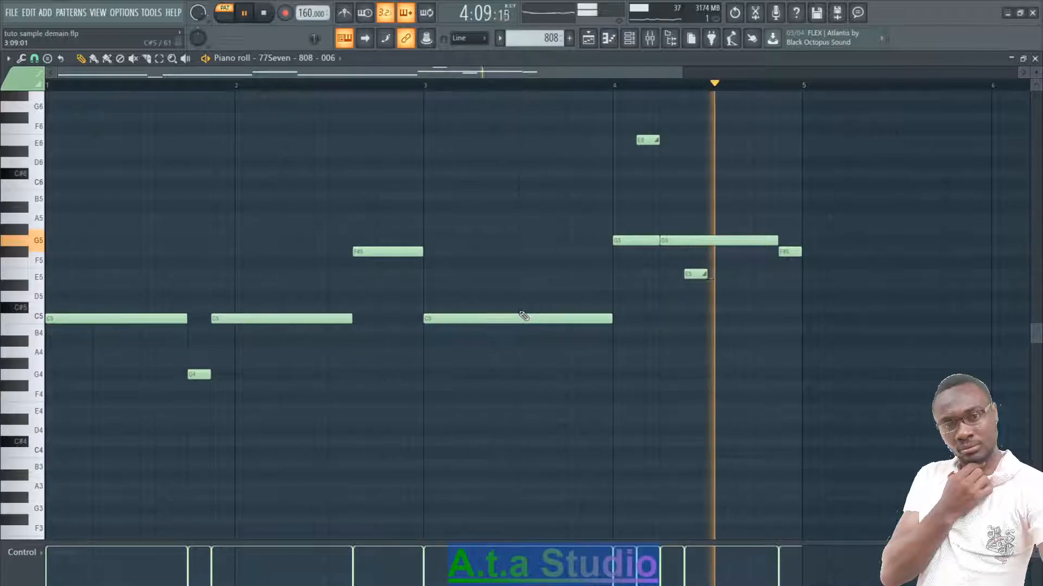
pyautogui.press('space')
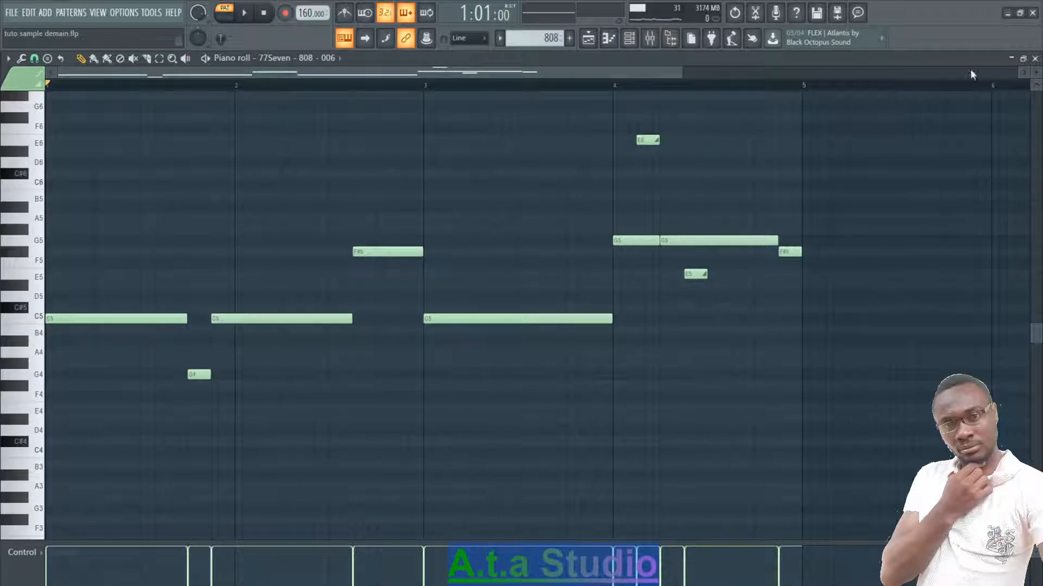
pyautogui.click(1034, 59)
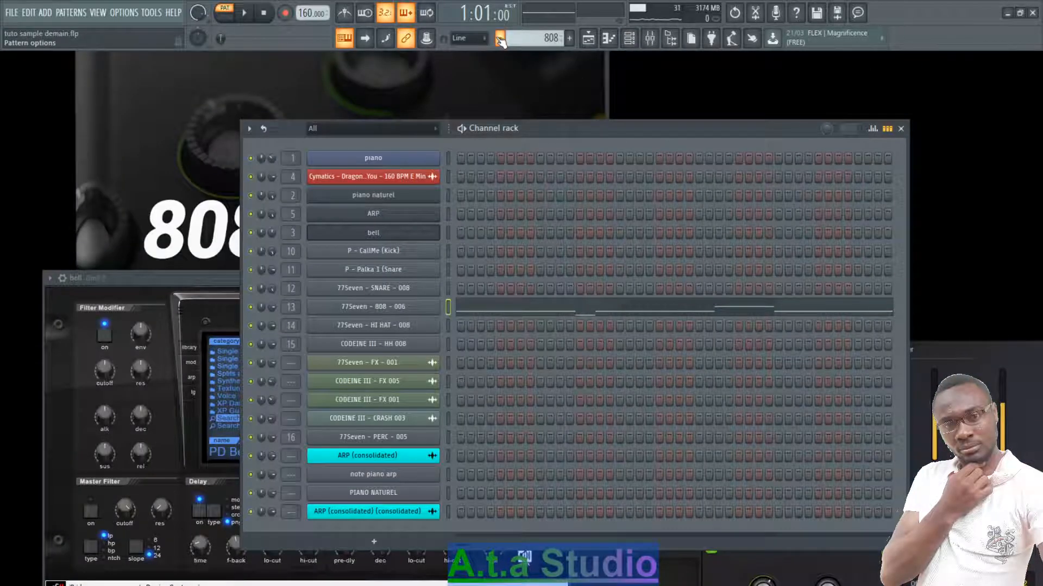
# - Inspect the effect samples 77Seven - FX - 001, CODEINE III - FX 005 and CODEINE III - FX 001 one after another
pyautogui.click(408, 369)
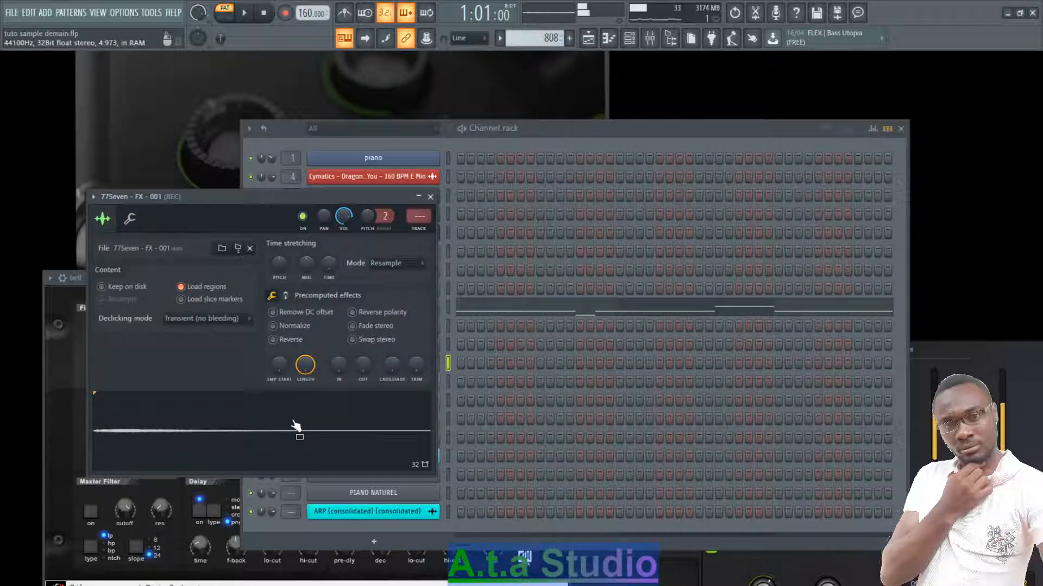
pyautogui.click(430, 197)
pyautogui.click(405, 383)
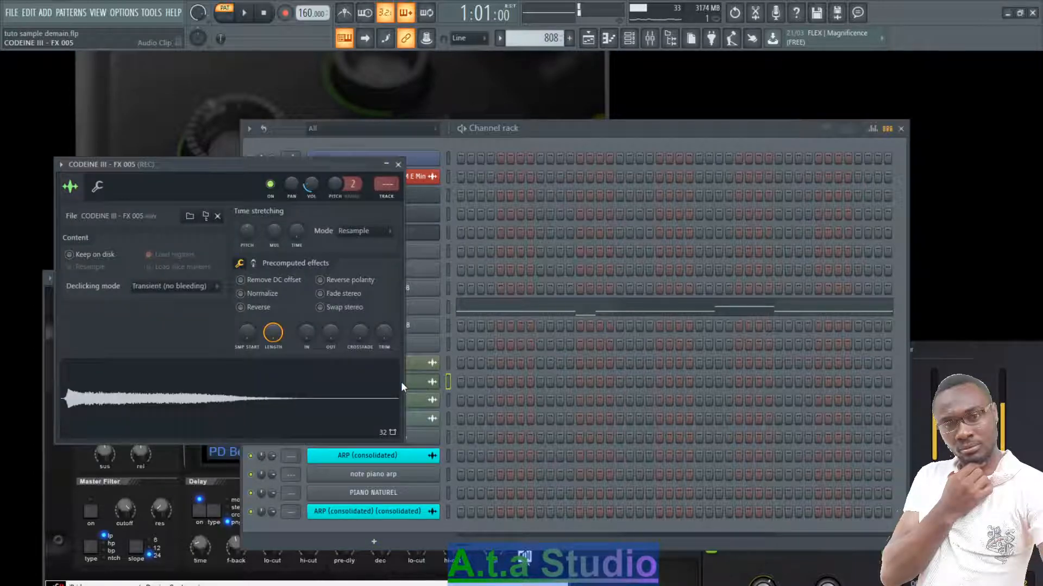
pyautogui.click(398, 166)
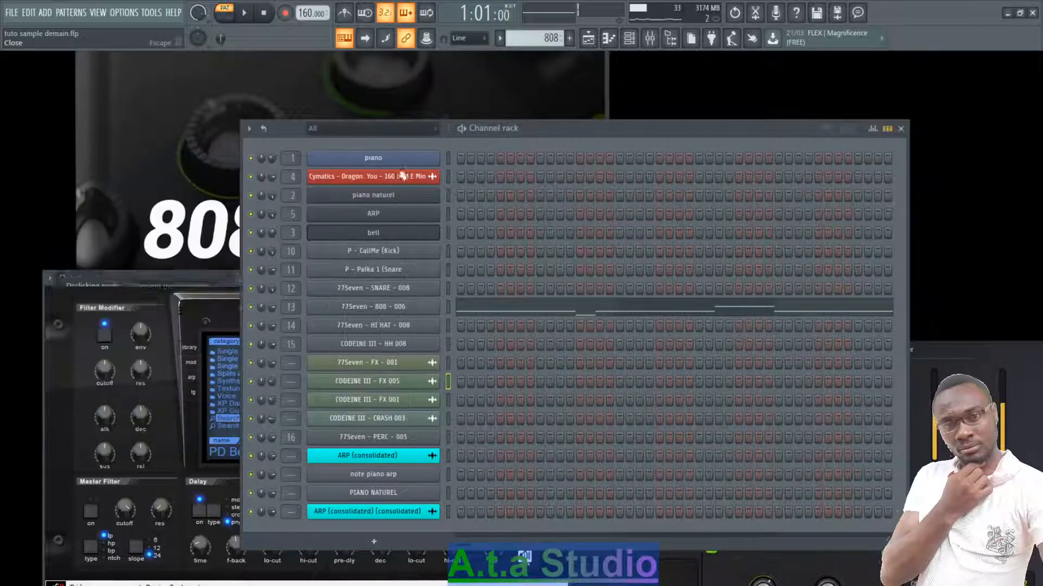
pyautogui.click(394, 400)
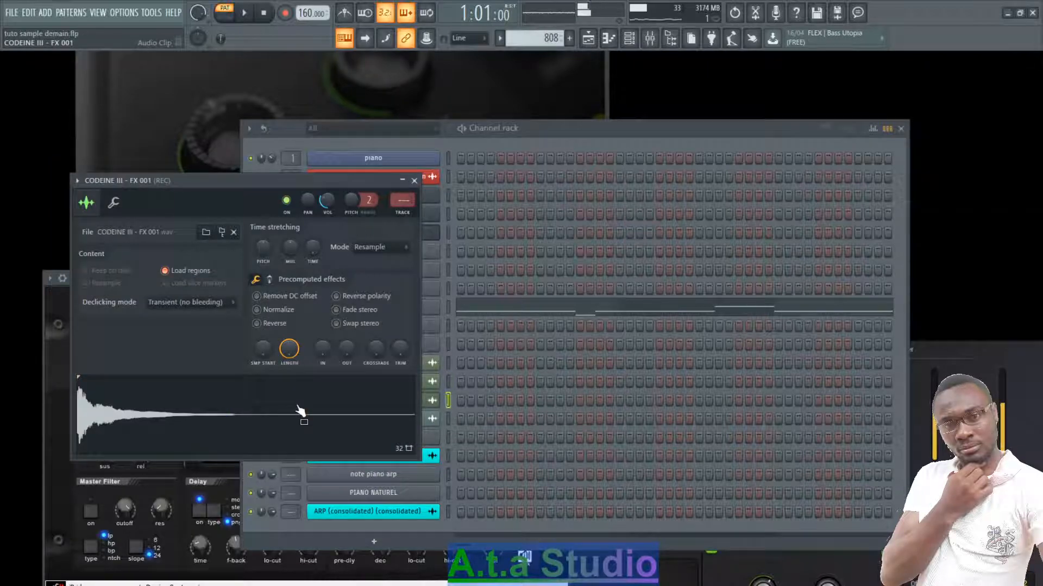
pyautogui.click(414, 181)
# - Compare the CODEINE III - CRASH 003 sample without and with Reverse, and inspect the 77Seven - PERC - 005 sample
pyautogui.click(401, 420)
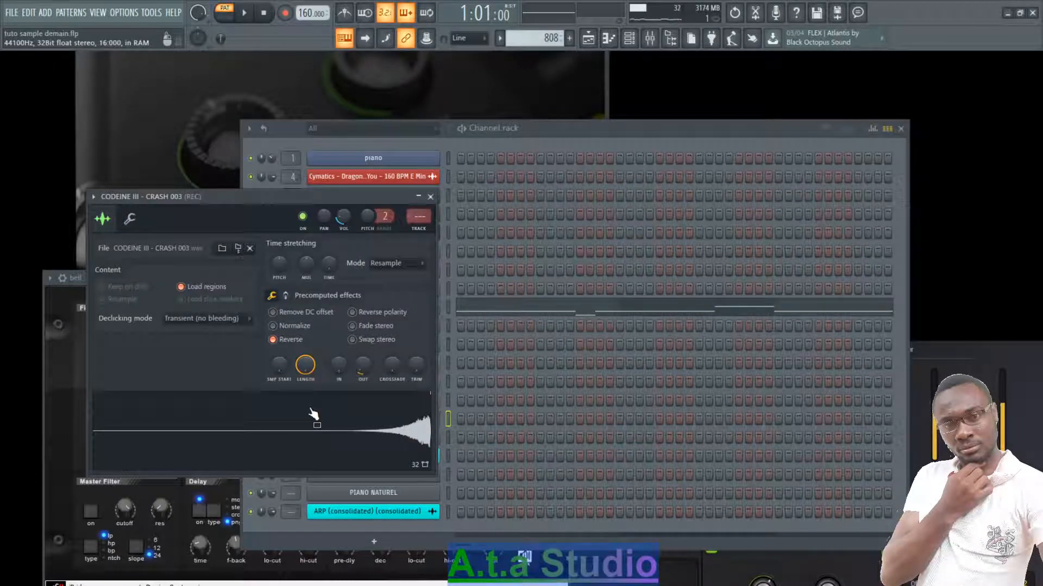
pyautogui.click(272, 326)
pyautogui.click(274, 339)
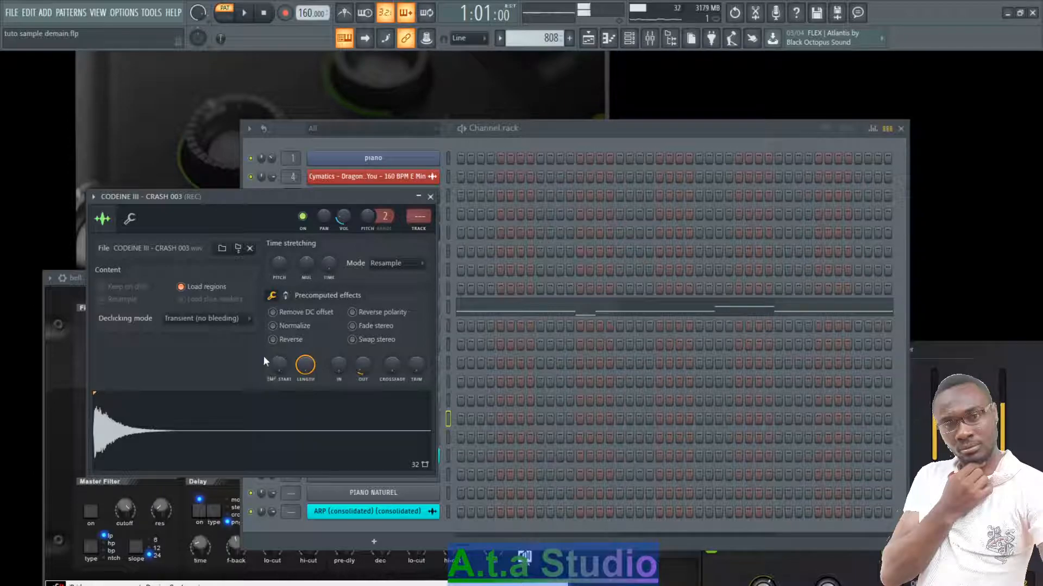
pyautogui.click(273, 339)
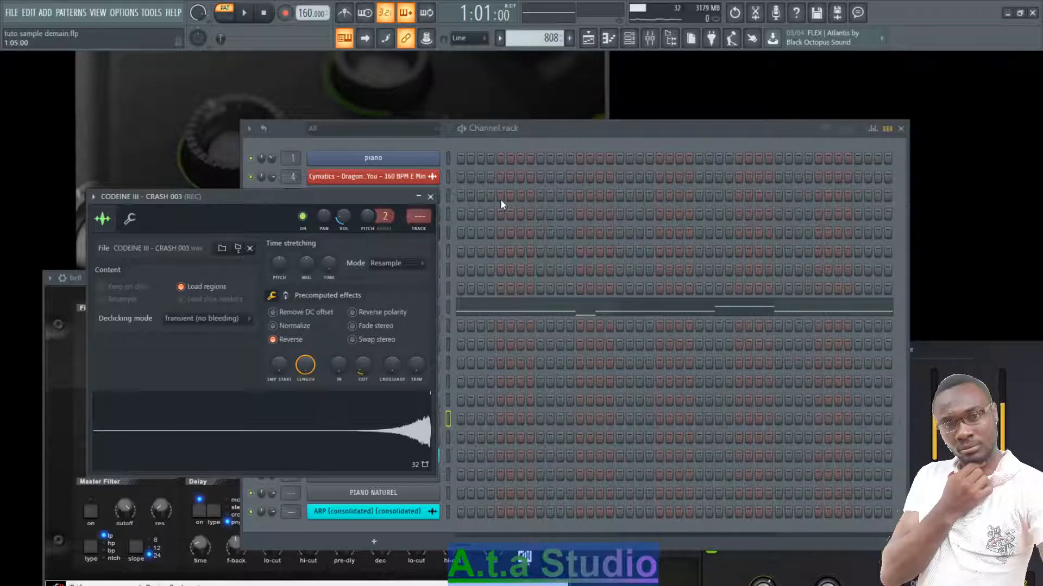
pyautogui.click(430, 197)
pyautogui.click(394, 444)
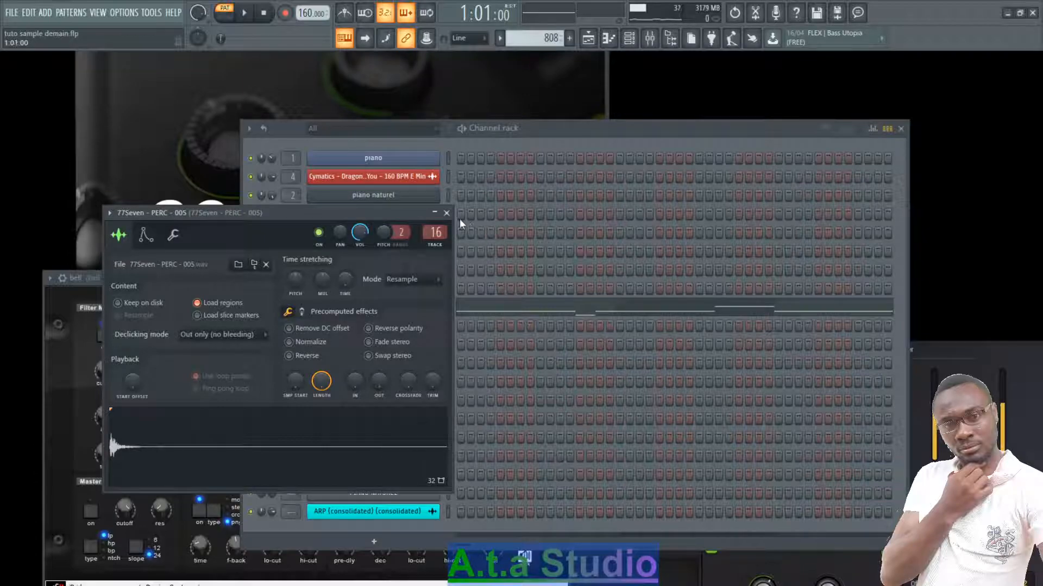
pyautogui.click(446, 212)
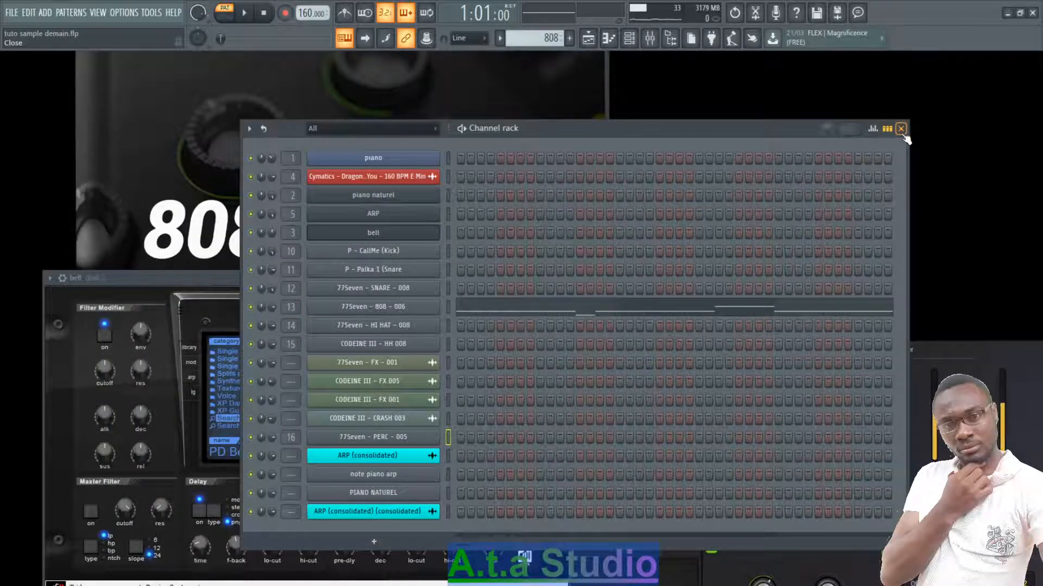
# - Close the channel rack and play the full arrangement in the playlist in song mode, with all tracks in view
pyautogui.click(900, 129)
pyautogui.click(589, 38)
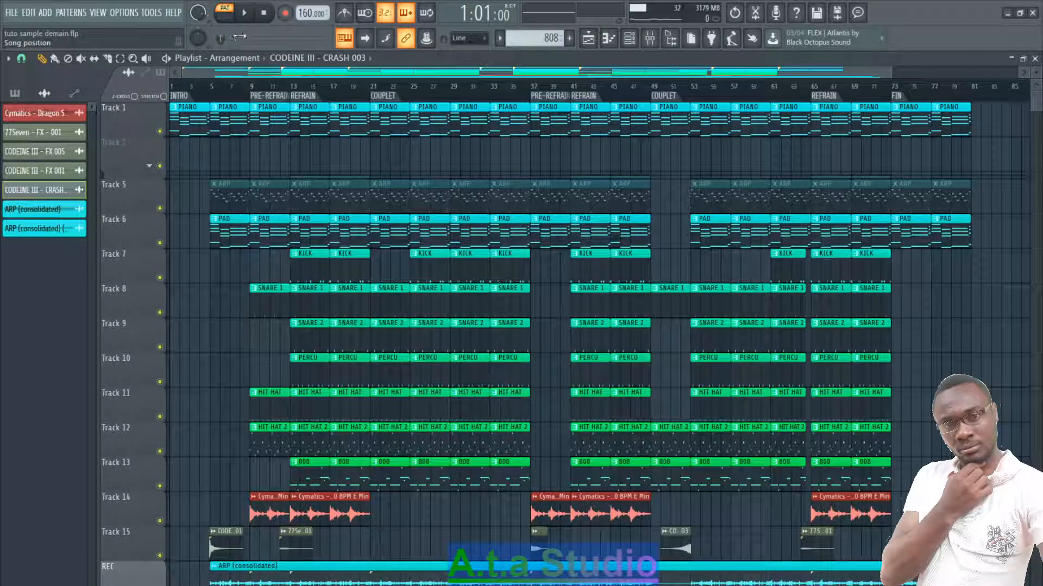
pyautogui.press('space')
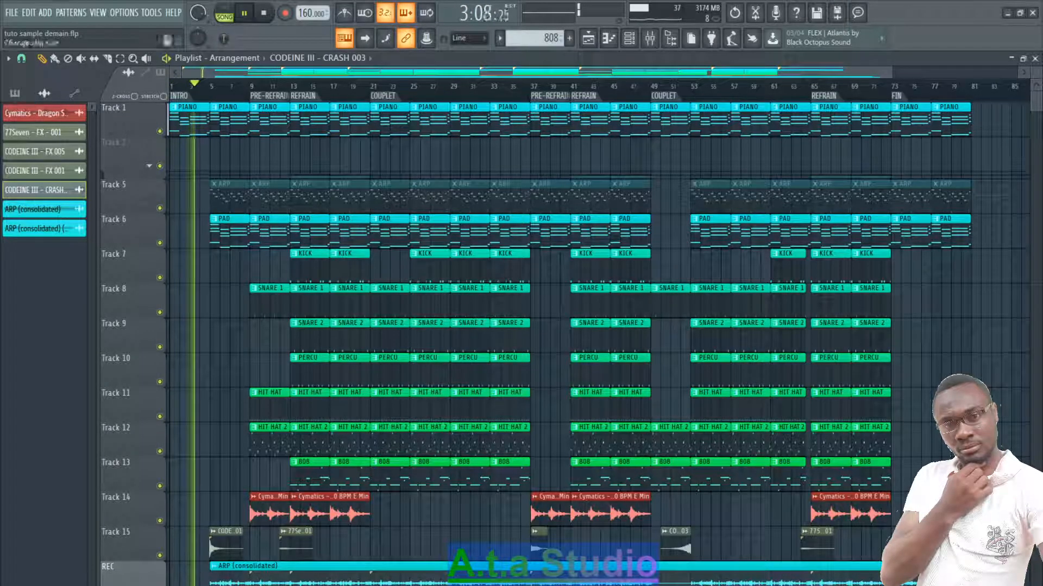
pyautogui.moveTo(1038, 72); pyautogui.dragTo(1039, 69)
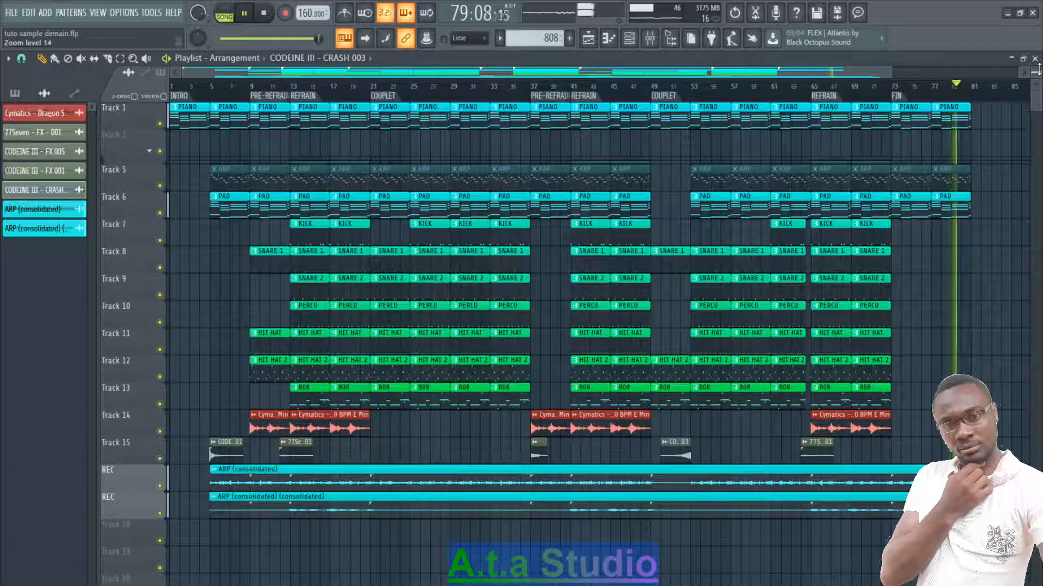
# - Show the mixer on its own by closing the playlist, and enlarge the mixer window in width and height
pyautogui.click(649, 38)
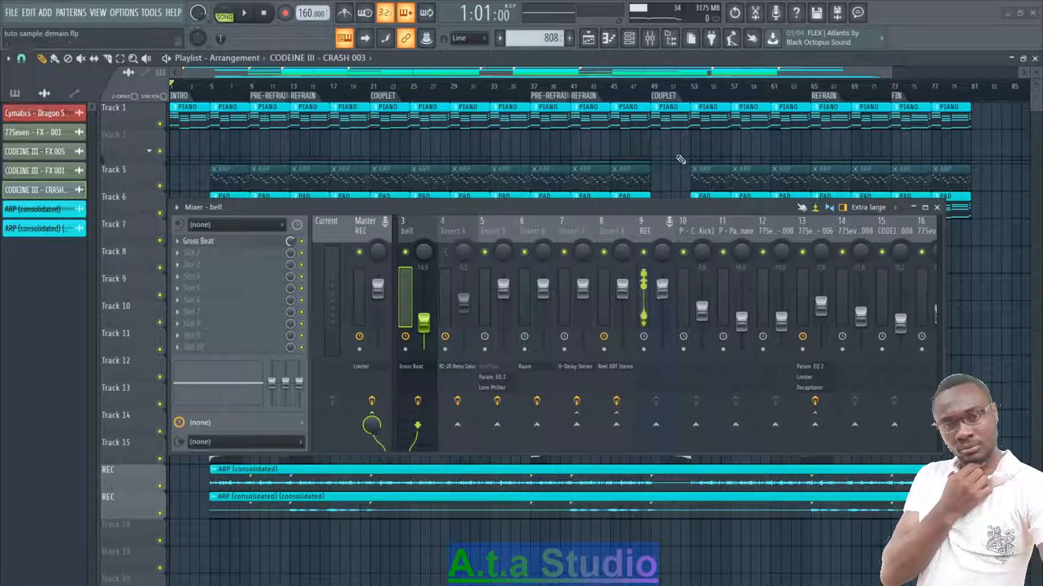
pyautogui.click(1035, 58)
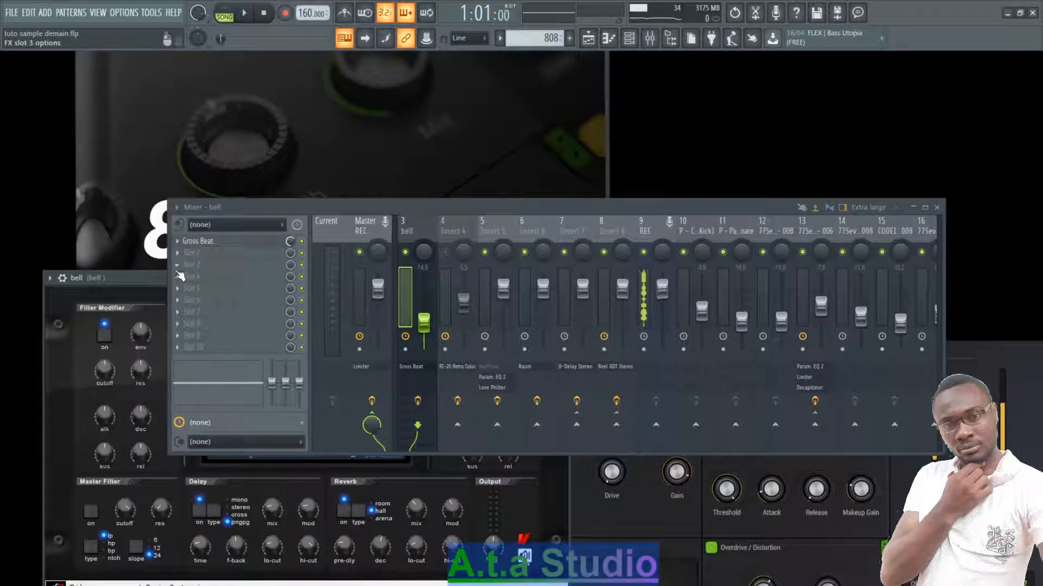
pyautogui.moveTo(171, 269); pyautogui.dragTo(131, 270)
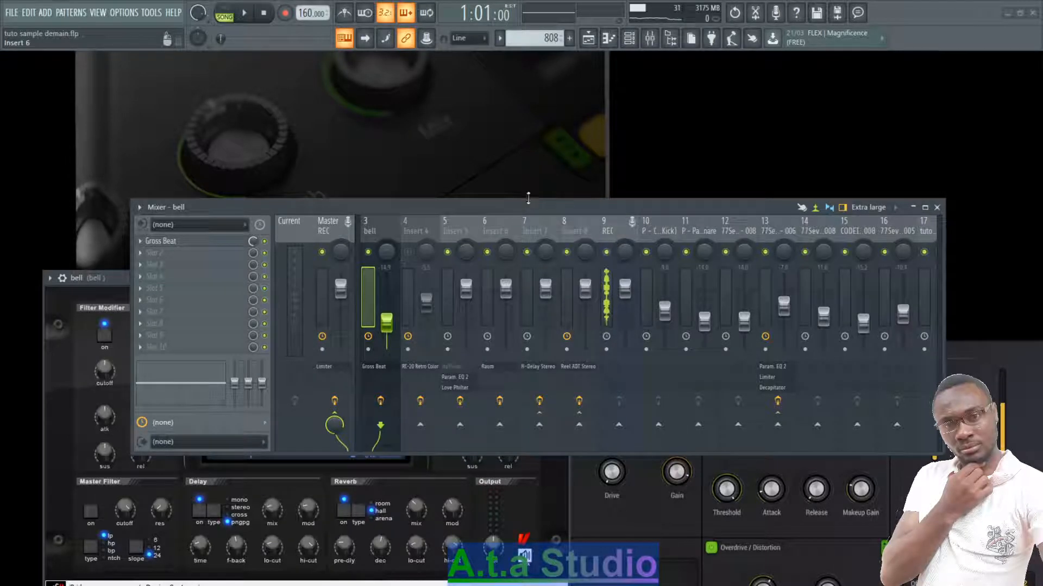
pyautogui.moveTo(527, 198); pyautogui.dragTo(534, 129)
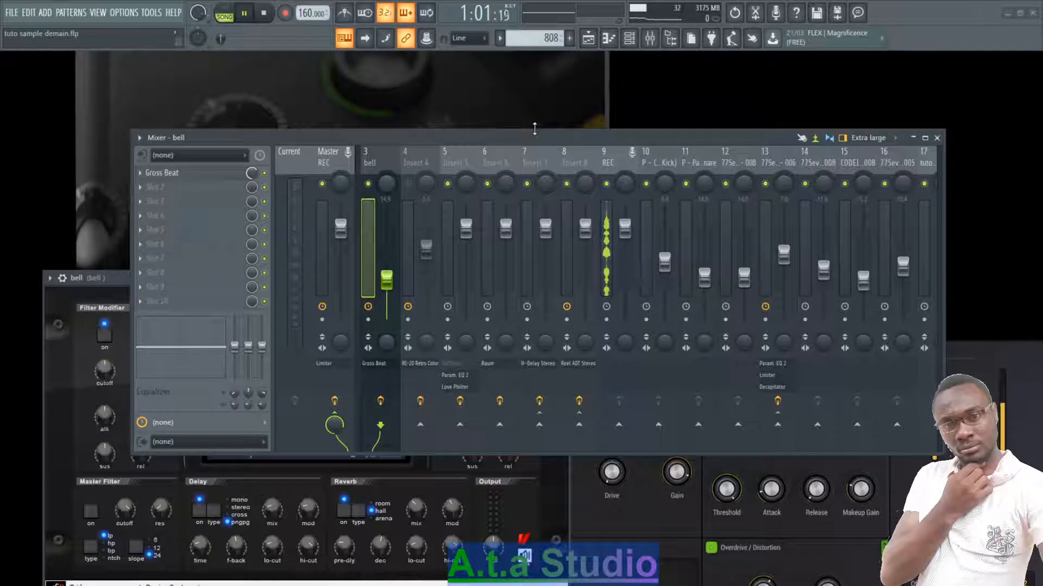
# - Bring back the playlist behind the mixer while the arrangement plays in song mode, and switch to OBS
pyautogui.click(588, 38)
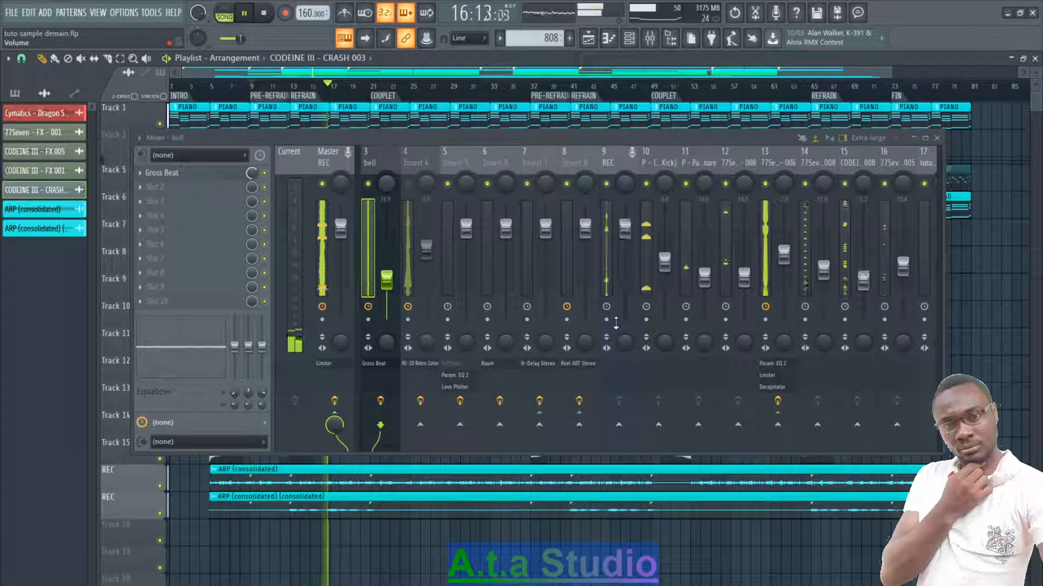
pyautogui.hotkey('alt', 'Tab')
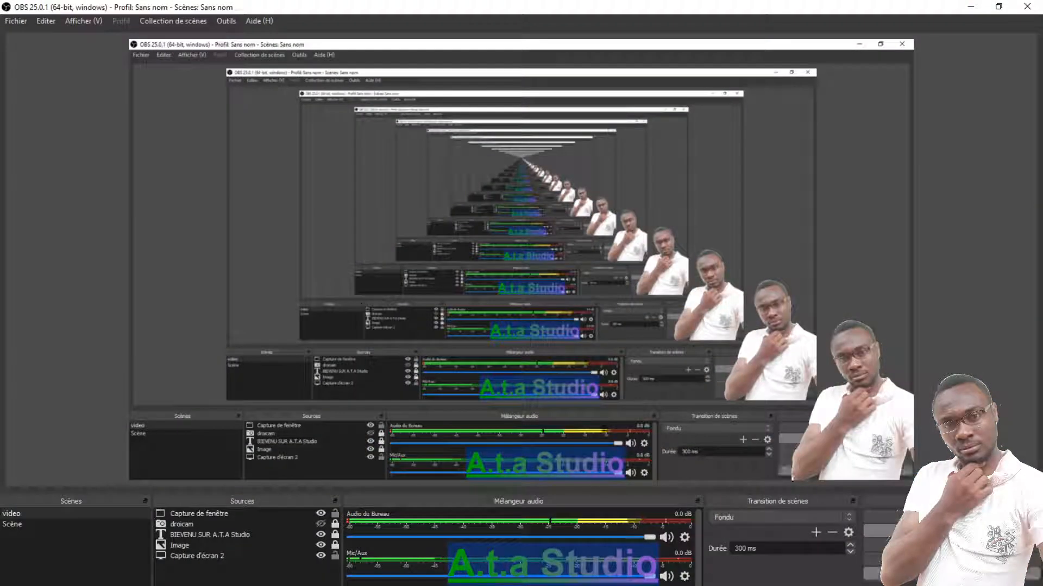